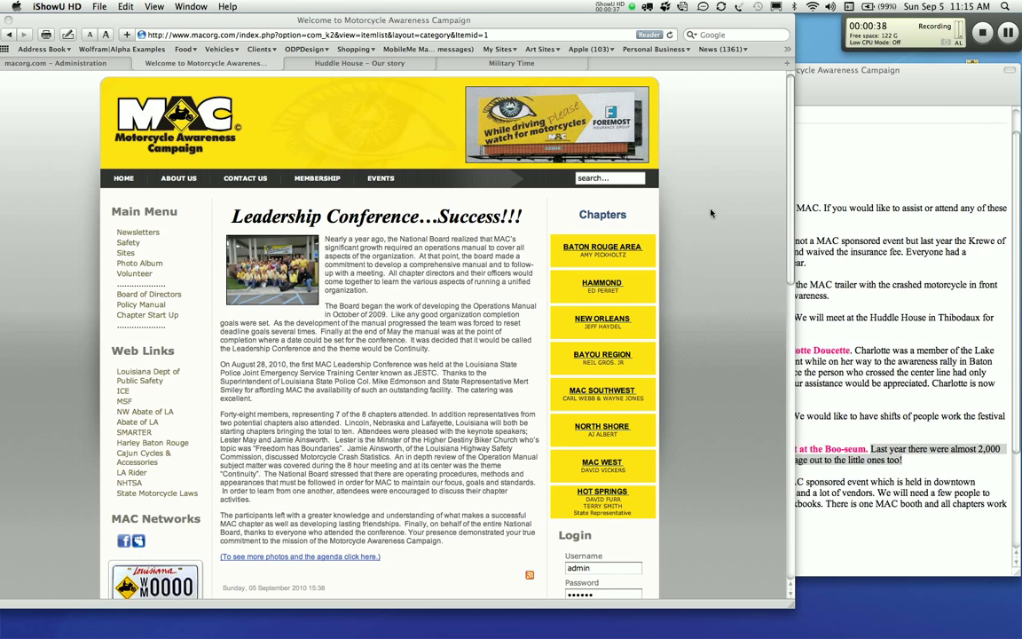
# - Log in to the Motorcycle Awareness Campaign site with the prefilled admin credentials
pyautogui.scroll(-5, 639, 187)
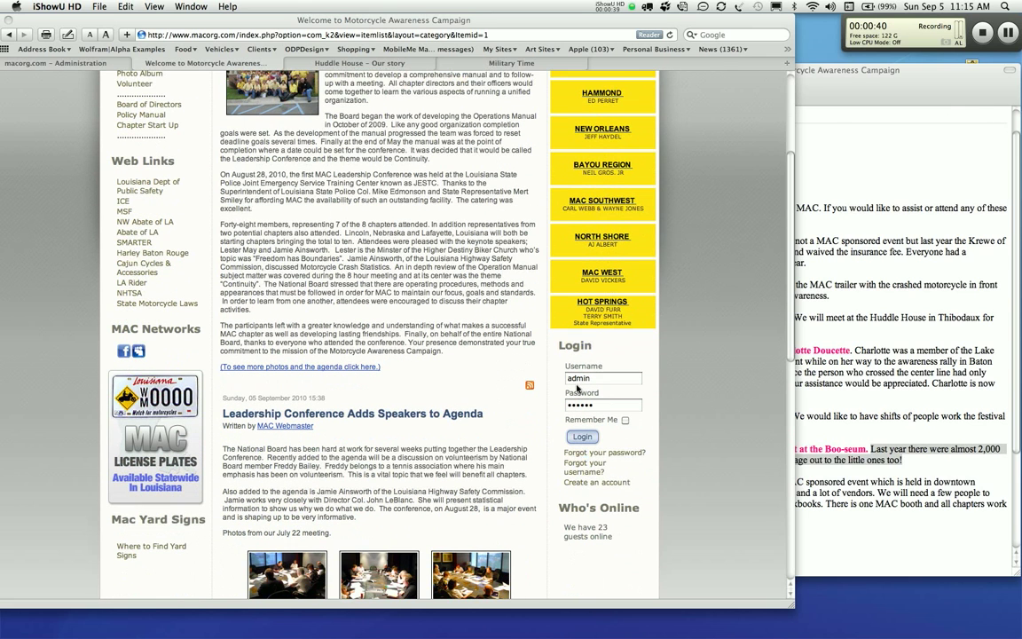
pyautogui.click(582, 438)
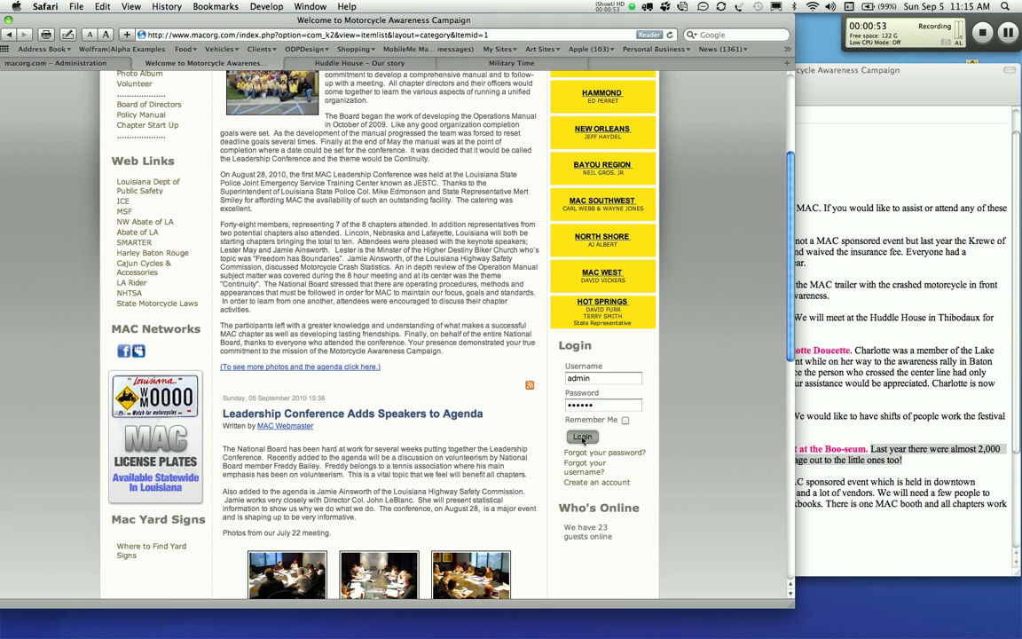
pyautogui.click(582, 438)
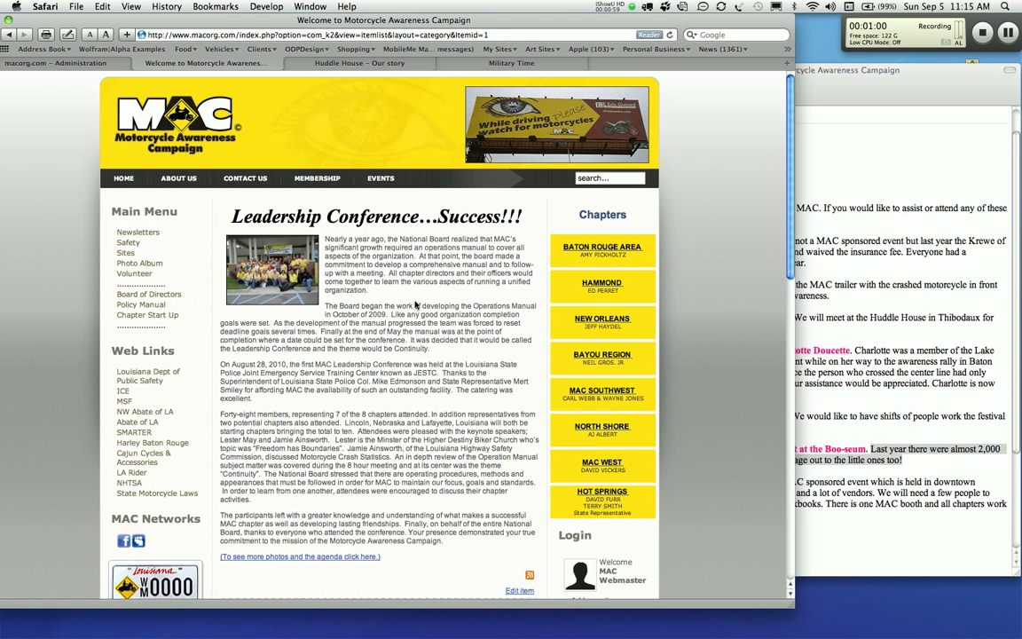
# - Start a new event submission from the site's Events page and title it "This is the new Event"
pyautogui.click(380, 180)
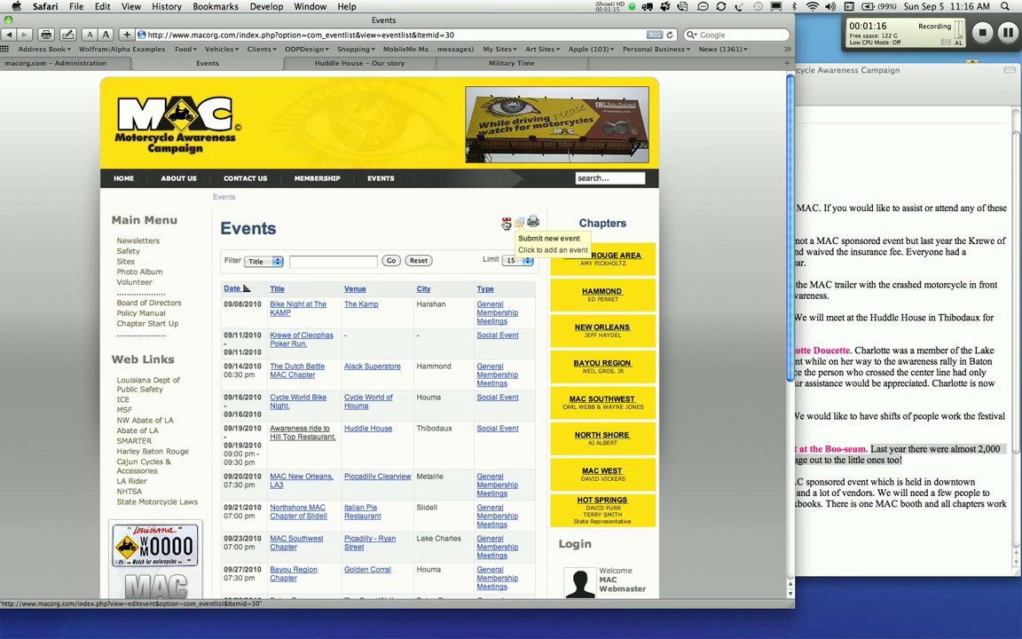
pyautogui.click(506, 223)
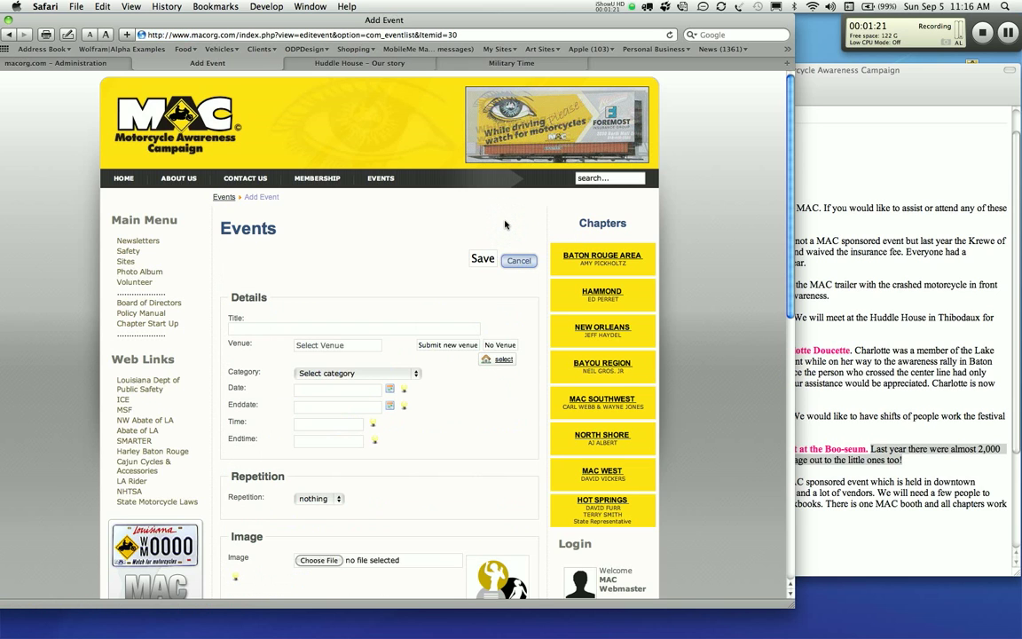
pyautogui.click(312, 330)
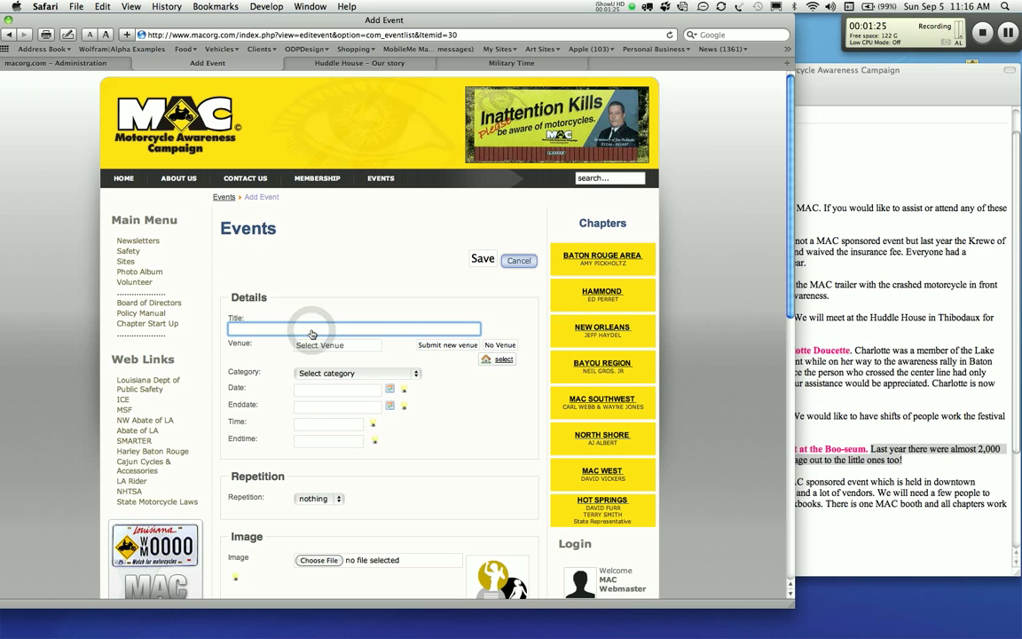
pyautogui.write('This is the new')
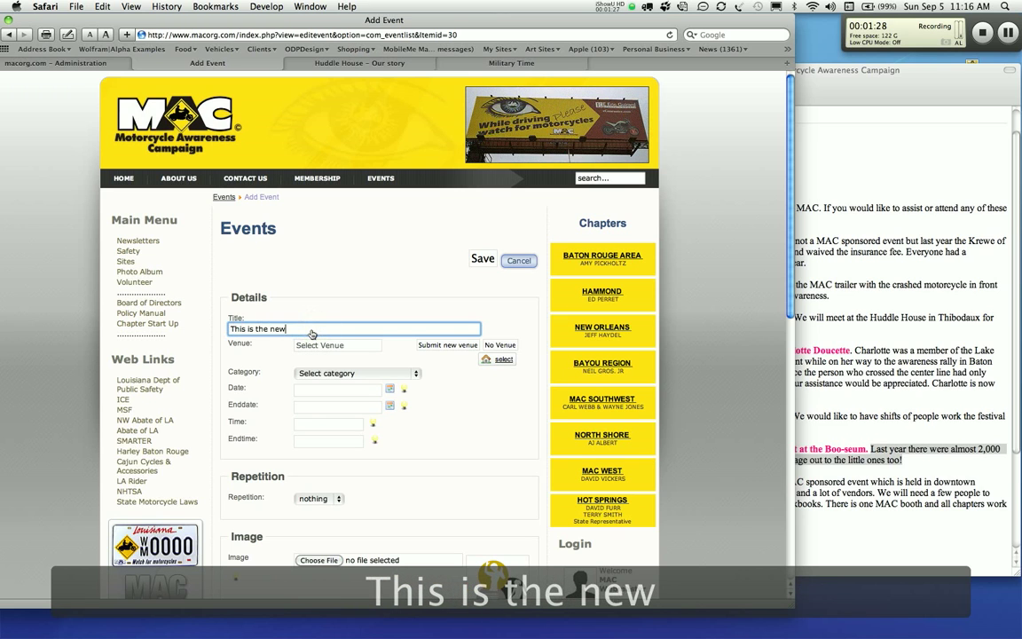
pyautogui.write(' Event')
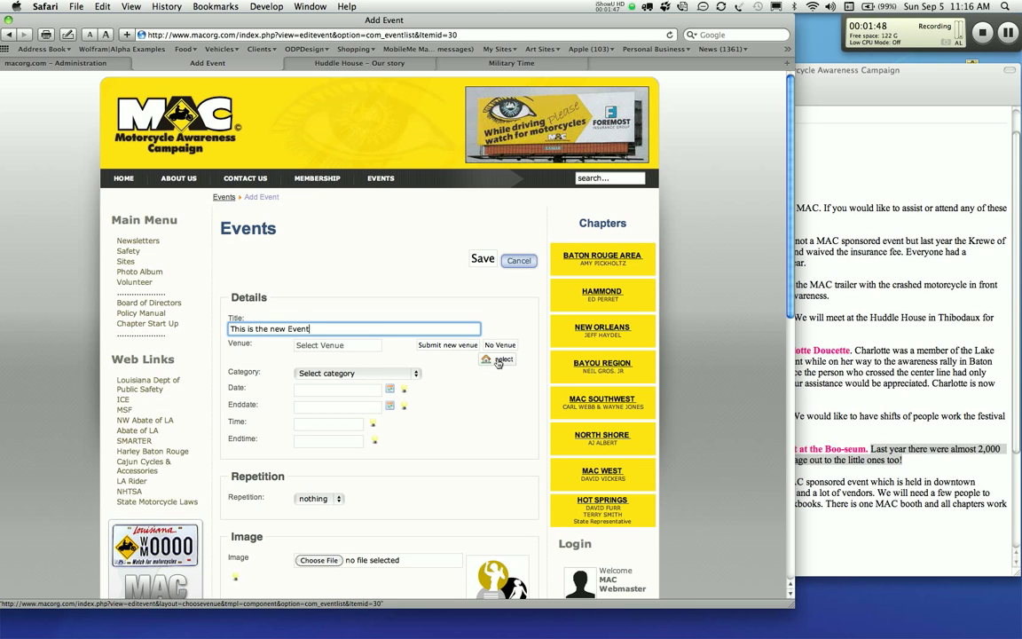
# - Look through the existing venues available for the event, then close the list without choosing one
pyautogui.click(499, 360)
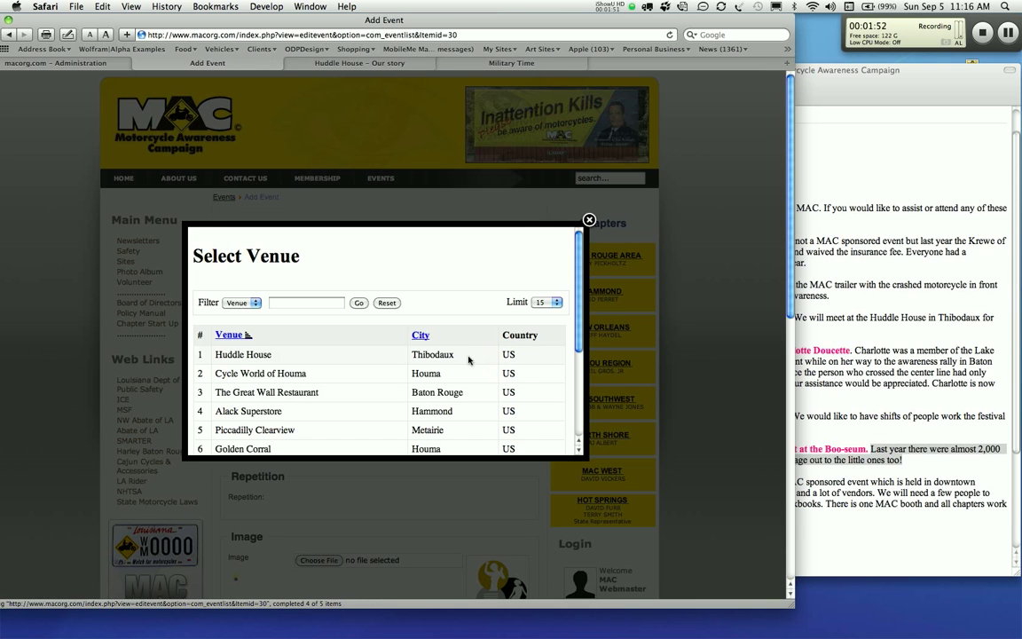
pyautogui.scroll(-5, 370, 358)
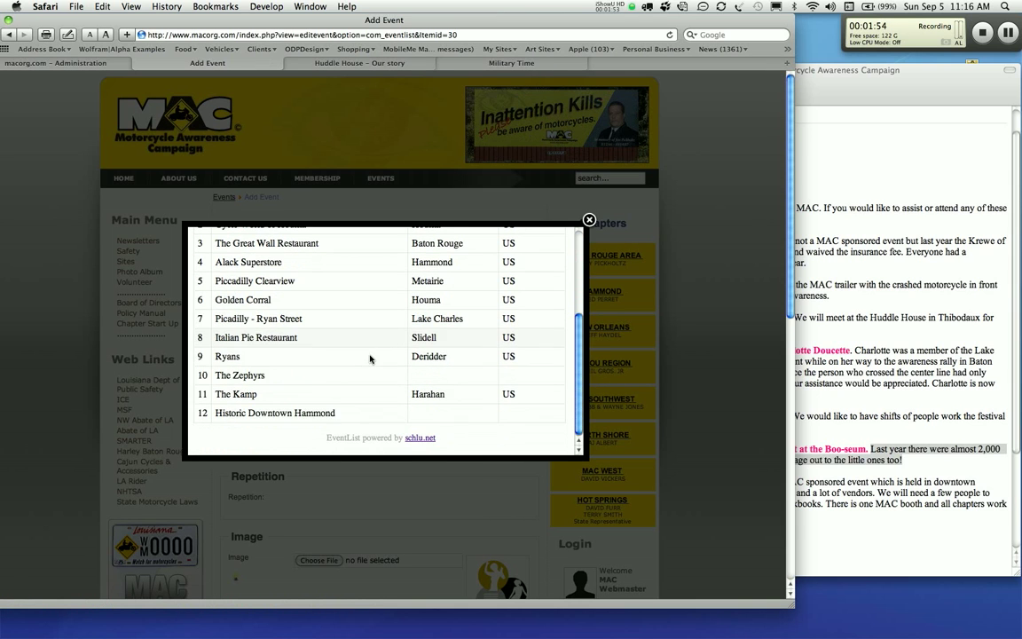
pyautogui.scroll(4, 370, 358)
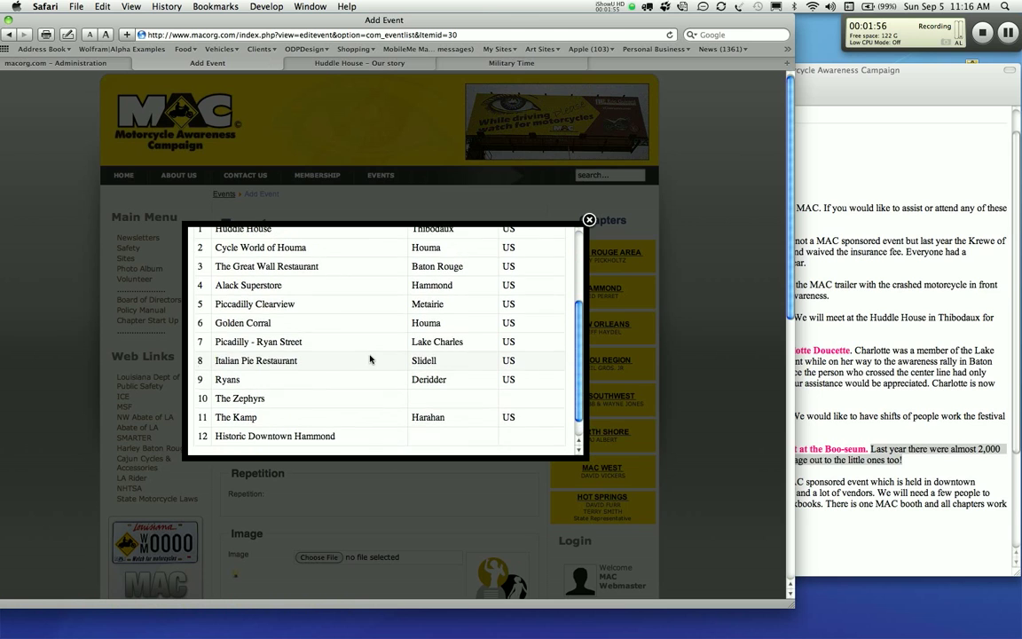
pyautogui.scroll(2, 370, 358)
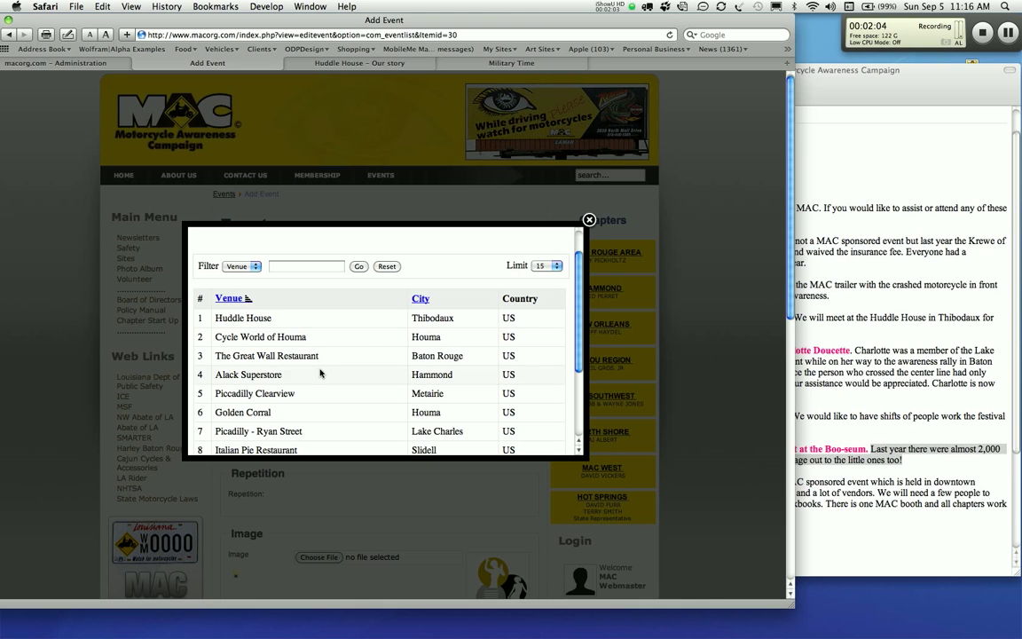
pyautogui.click(588, 221)
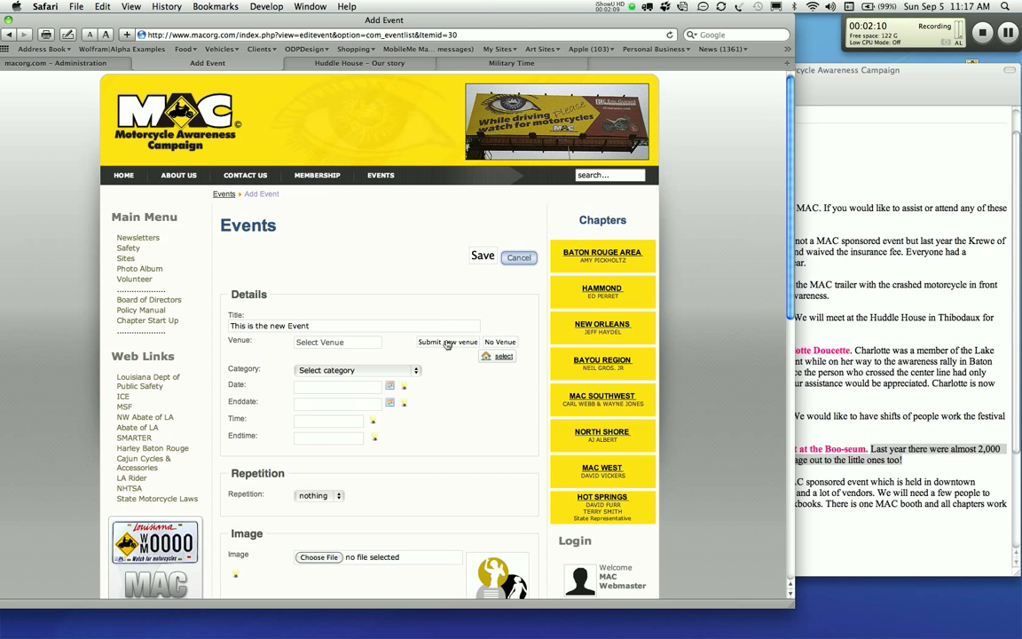
# - Start submitting a new venue and name it "Old State Capital"
pyautogui.click(448, 345)
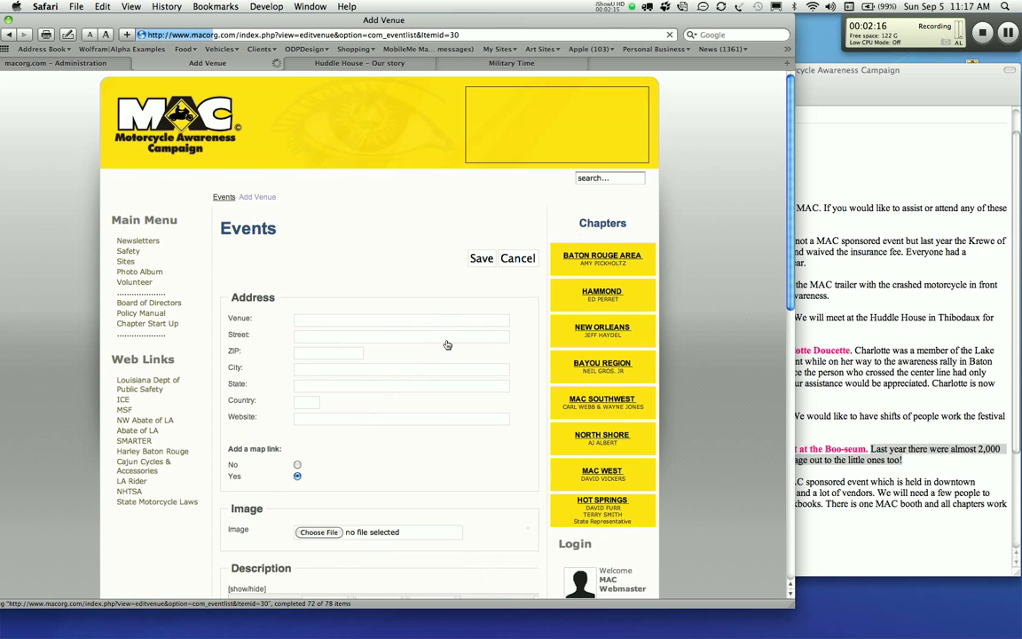
pyautogui.click(365, 321)
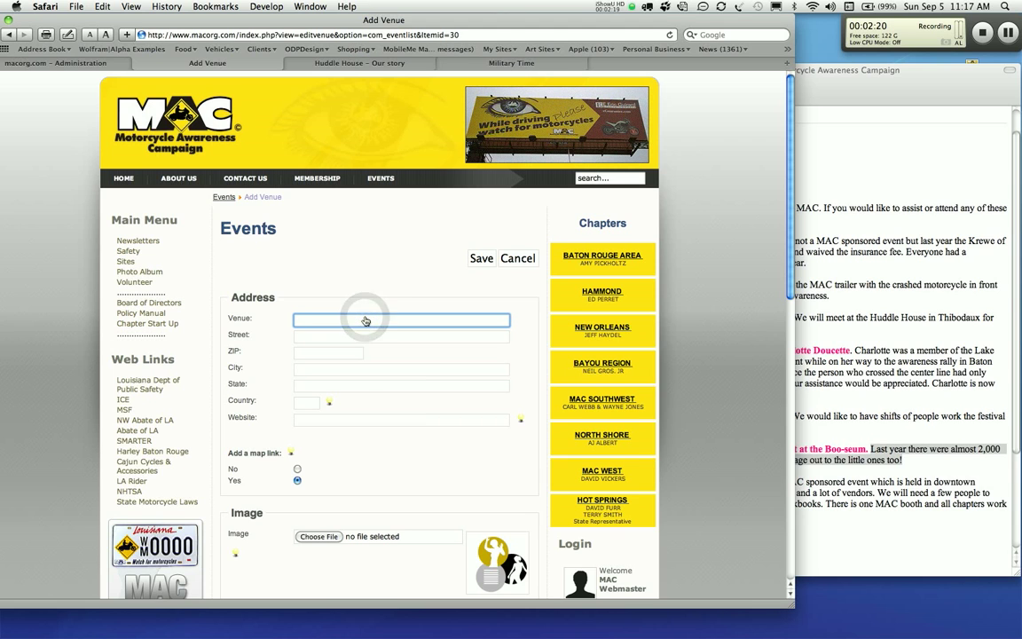
pyautogui.write('Old Stat')
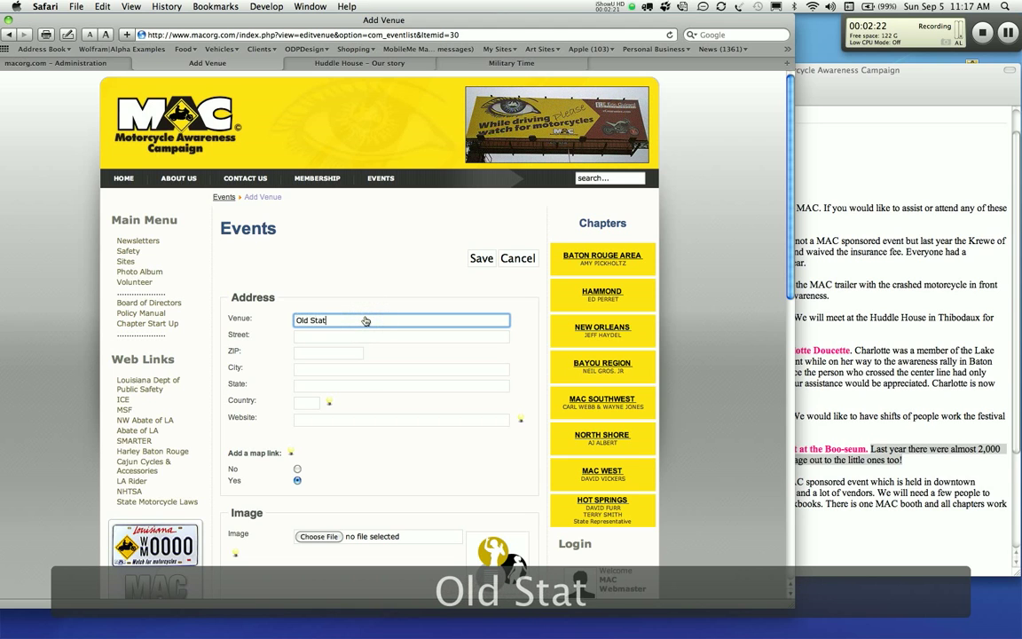
pyautogui.write('e Capit')
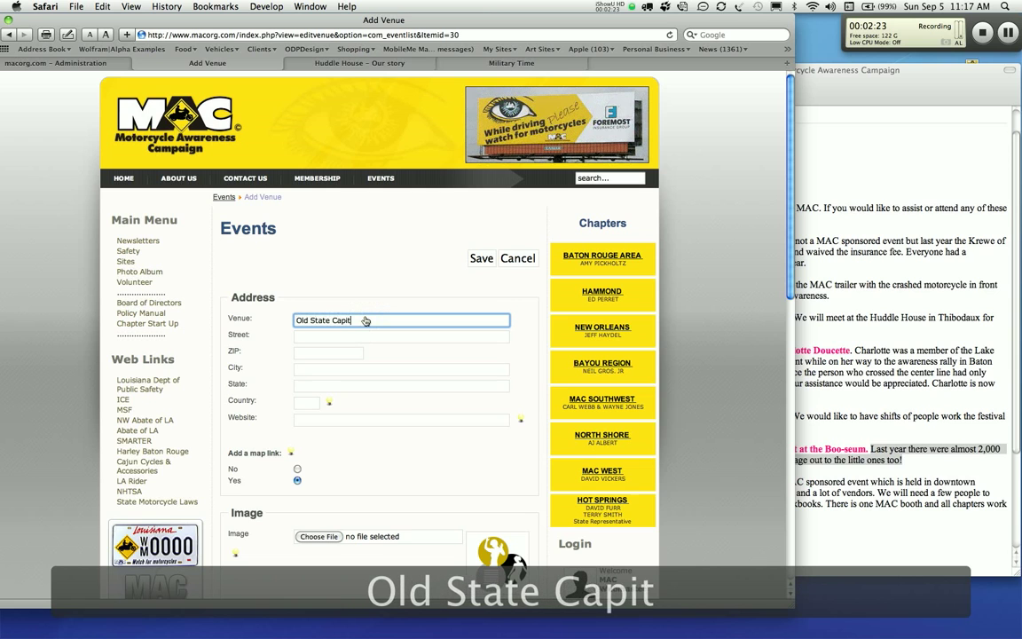
pyautogui.write('al')
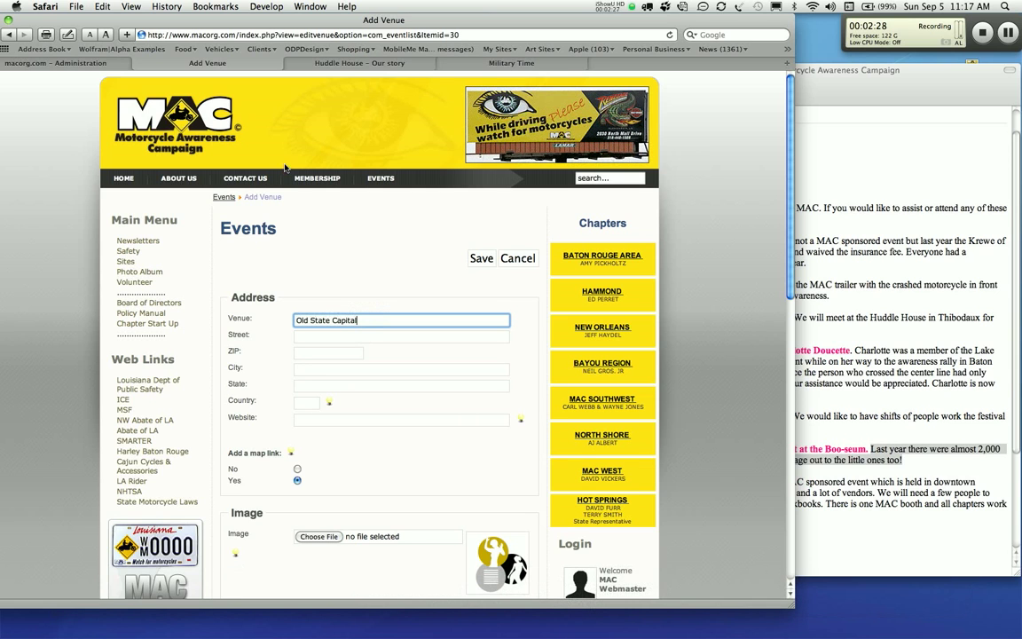
# - Search Google for "Old State Capitol Baton Rouge" in the tab showing the Huddle House page
pyautogui.click(412, 64)
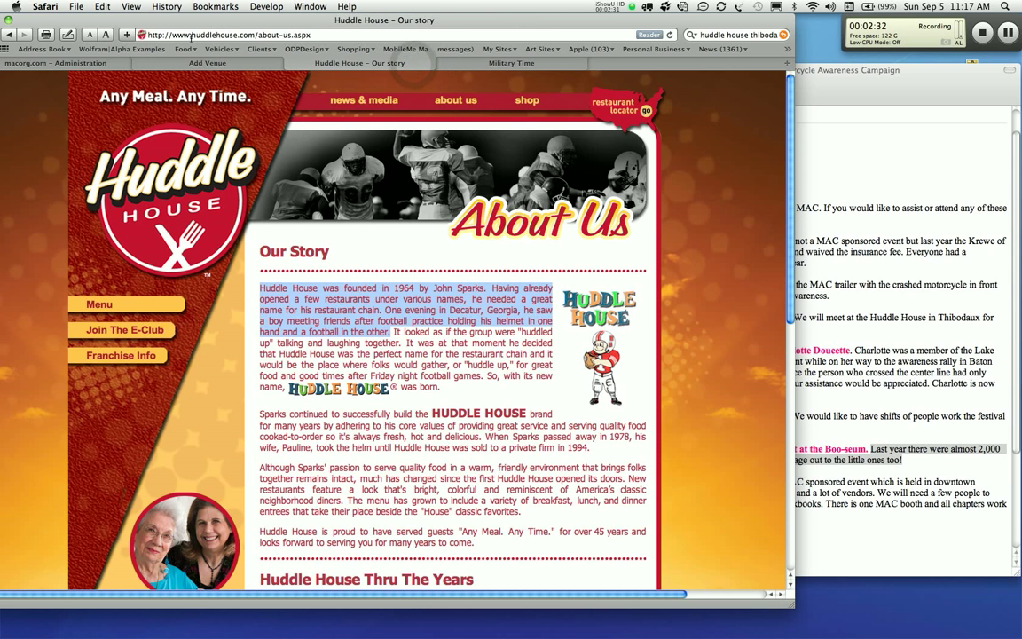
pyautogui.click(751, 34)
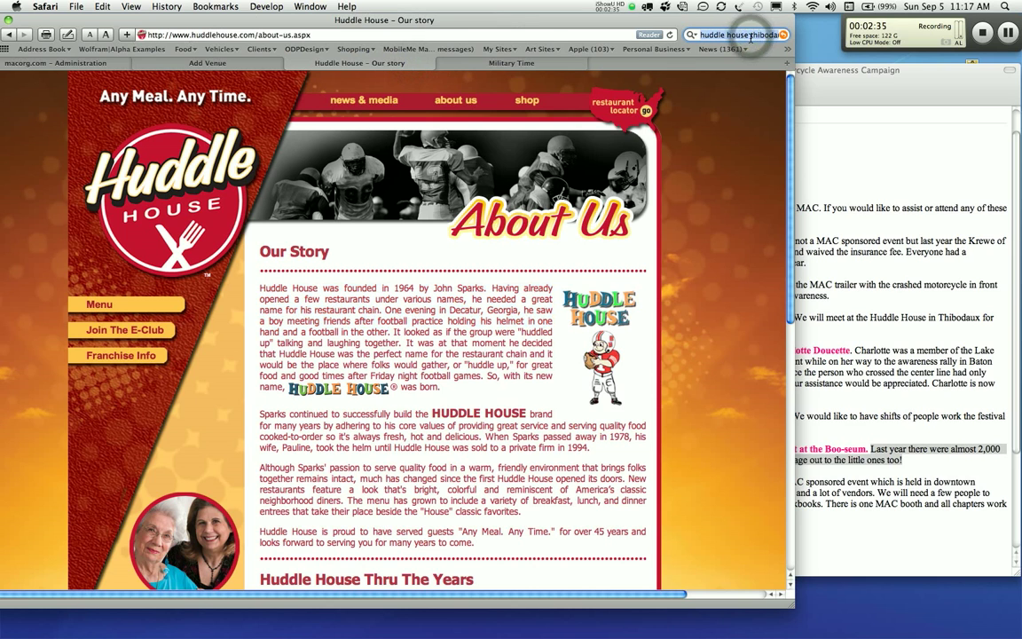
pyautogui.write('Old St')
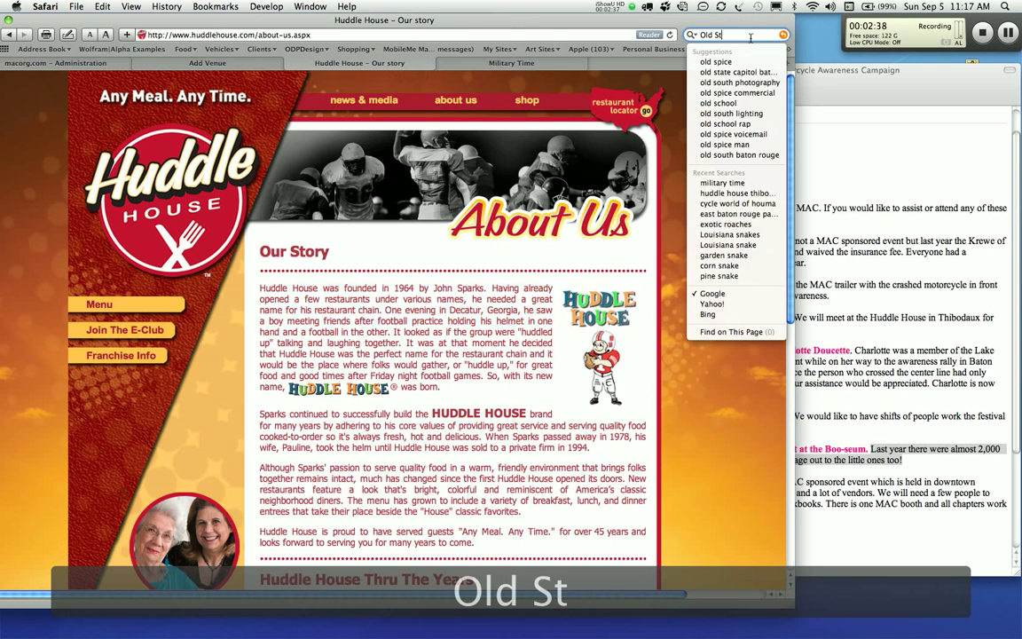
pyautogui.write('ate C')
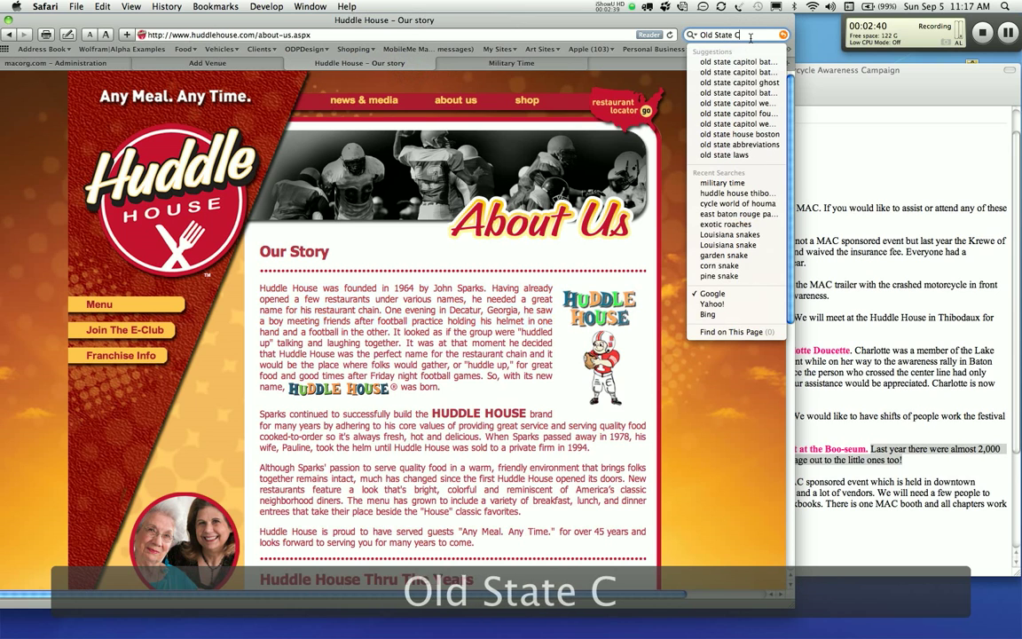
pyautogui.write('apitol Baton Rouge')
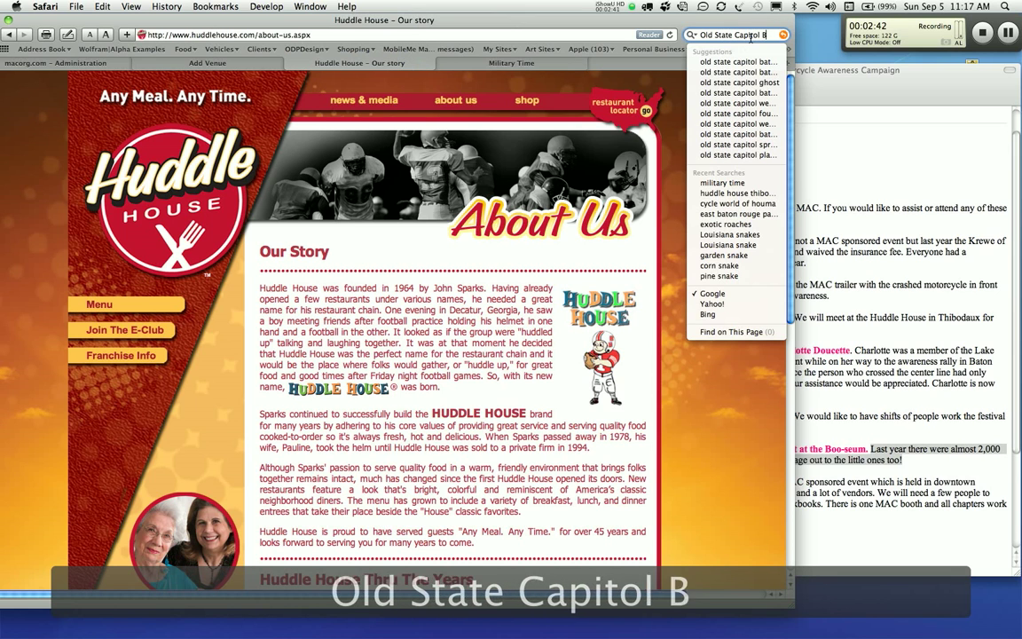
pyautogui.press('Return')
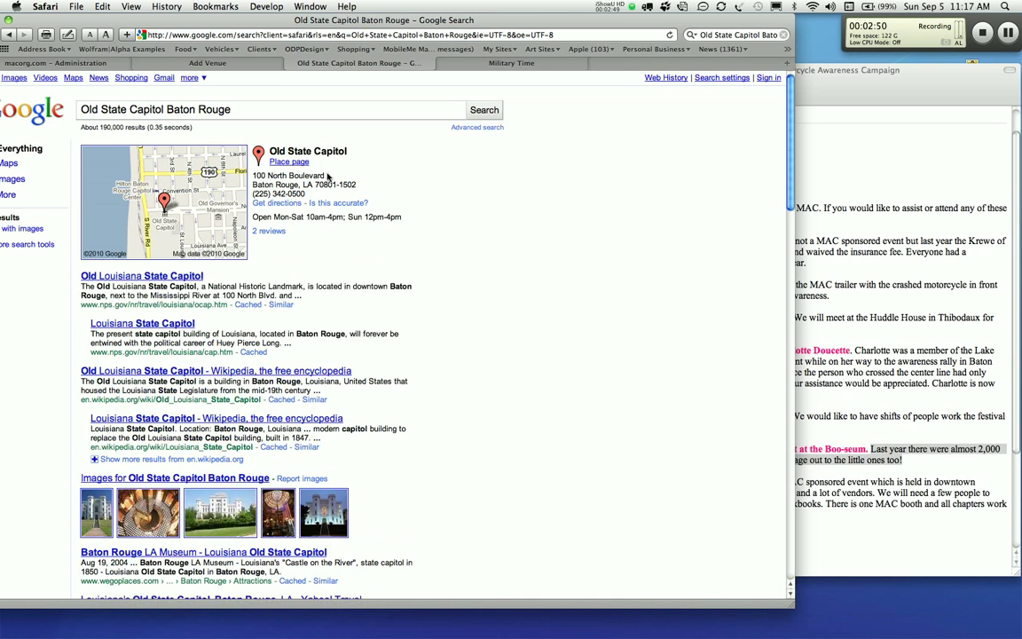
# - Copy the street address from the Old State Capitol search result into the new venue's Street field
pyautogui.moveTo(325, 175); pyautogui.dragTo(252, 176)
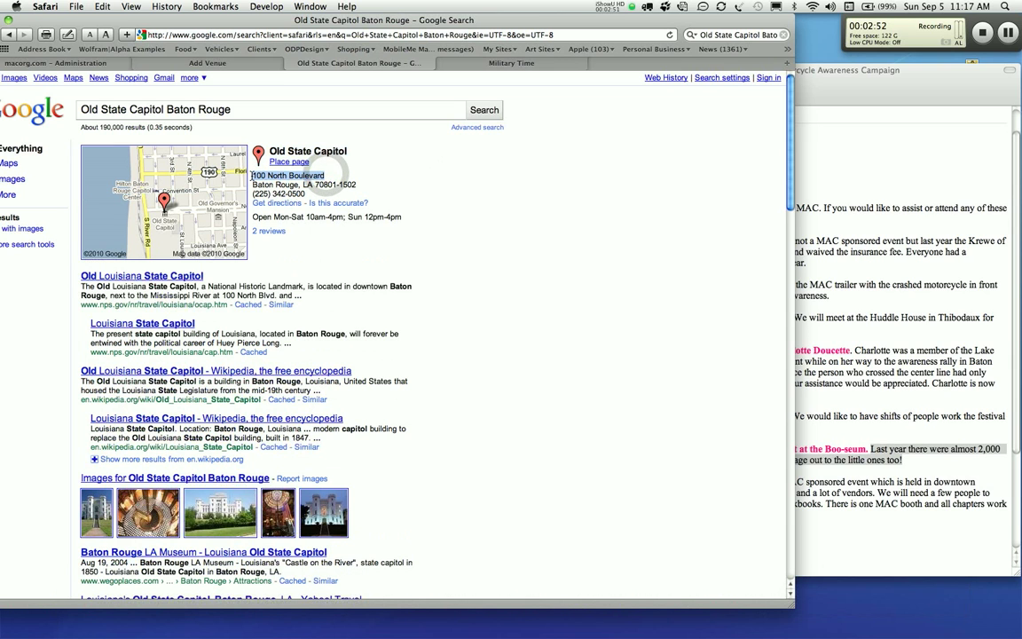
pyautogui.press('super+c')
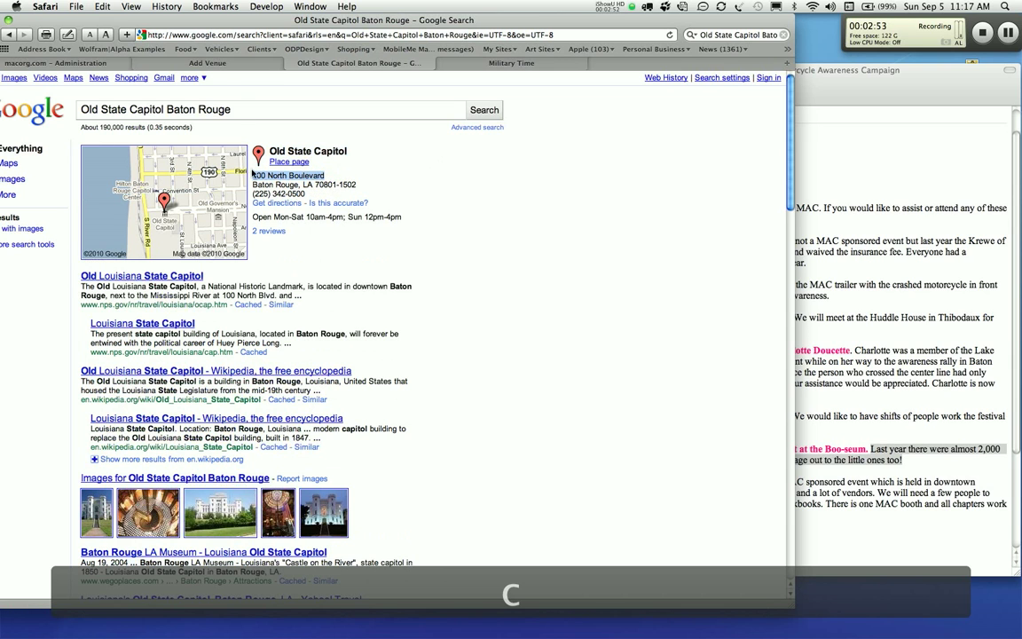
pyautogui.click(235, 63)
pyautogui.click(418, 336)
pyautogui.press('super+v')
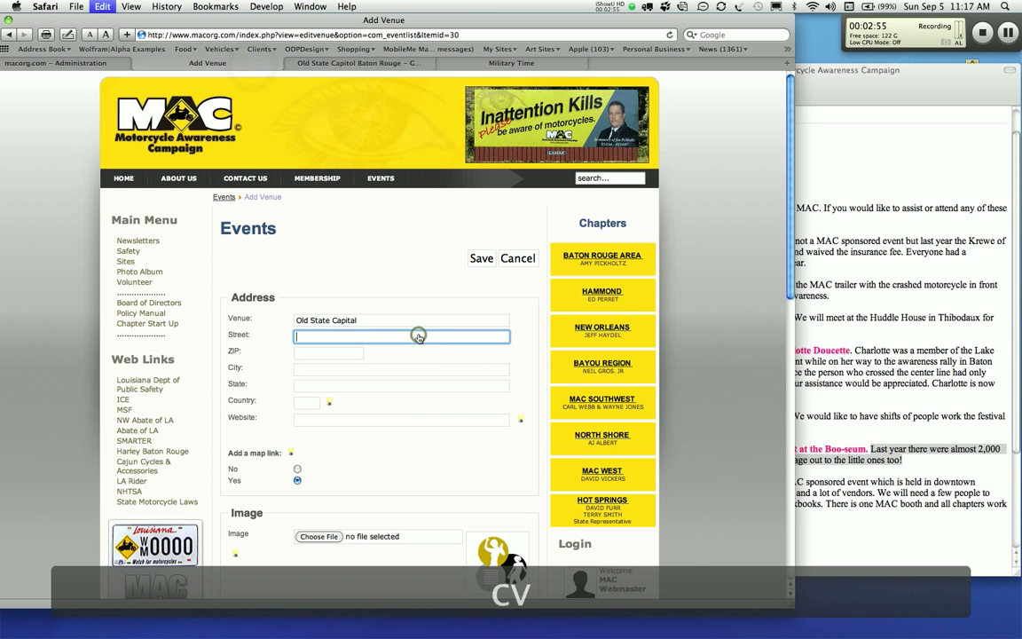
# - Copy the city name Baton Rouge from the search result into the new venue's City field
pyautogui.click(404, 63)
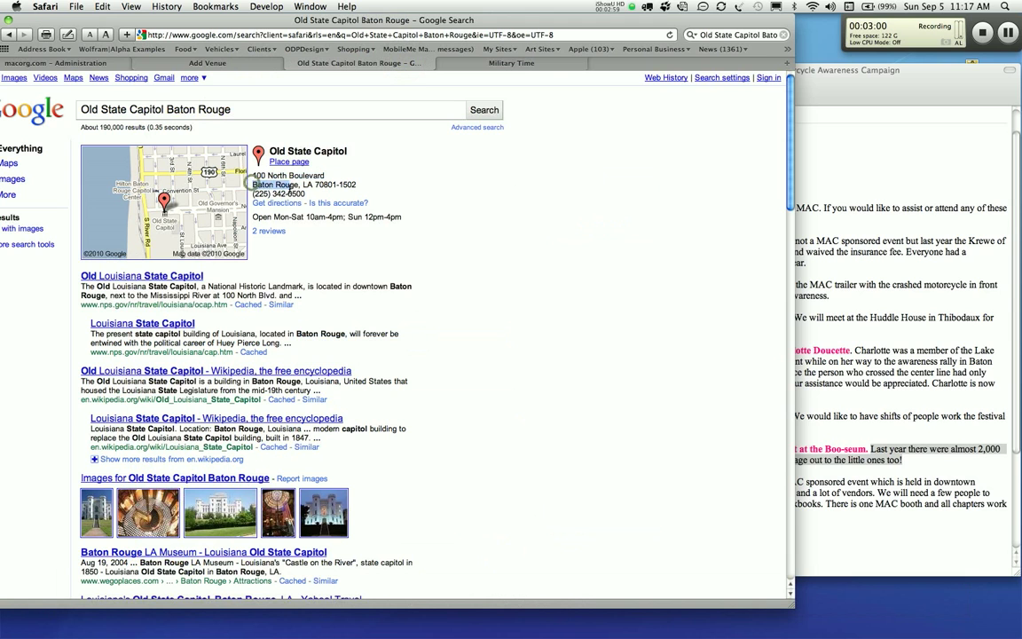
pyautogui.moveTo(252, 184); pyautogui.dragTo(300, 185)
pyautogui.press('super+c')
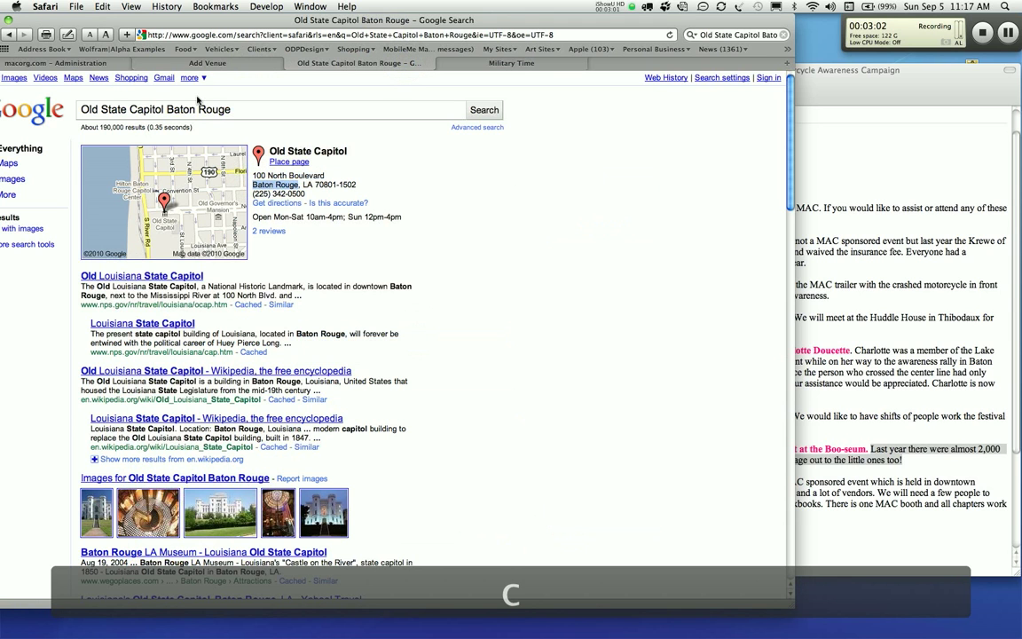
pyautogui.click(208, 65)
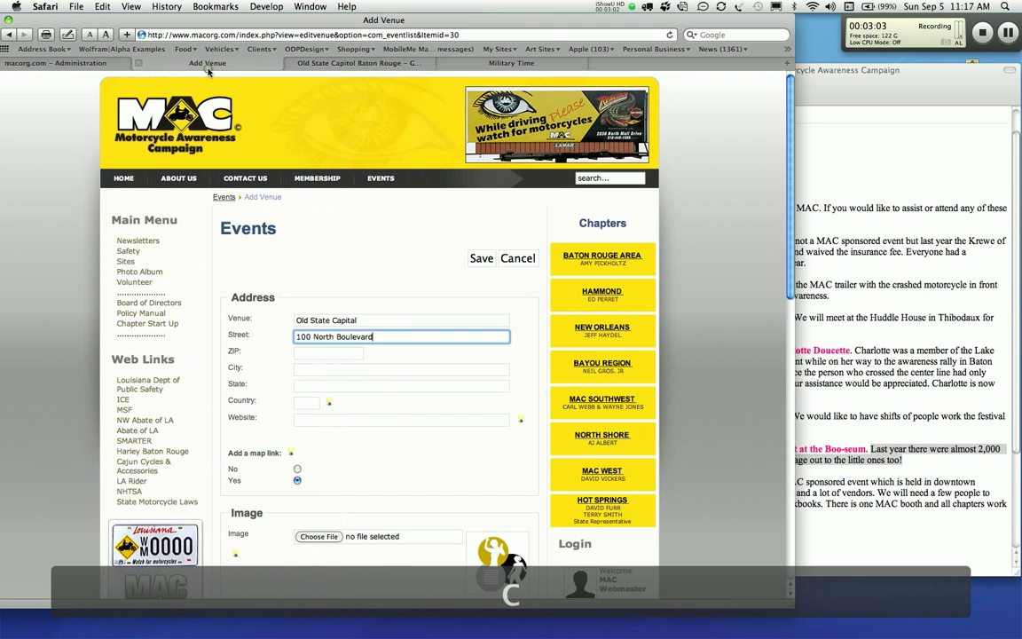
pyautogui.click(309, 375)
pyautogui.press('super+v')
# - Copy the ZIP code from the Old State Capitol search result into the new venue's ZIP field
pyautogui.click(348, 63)
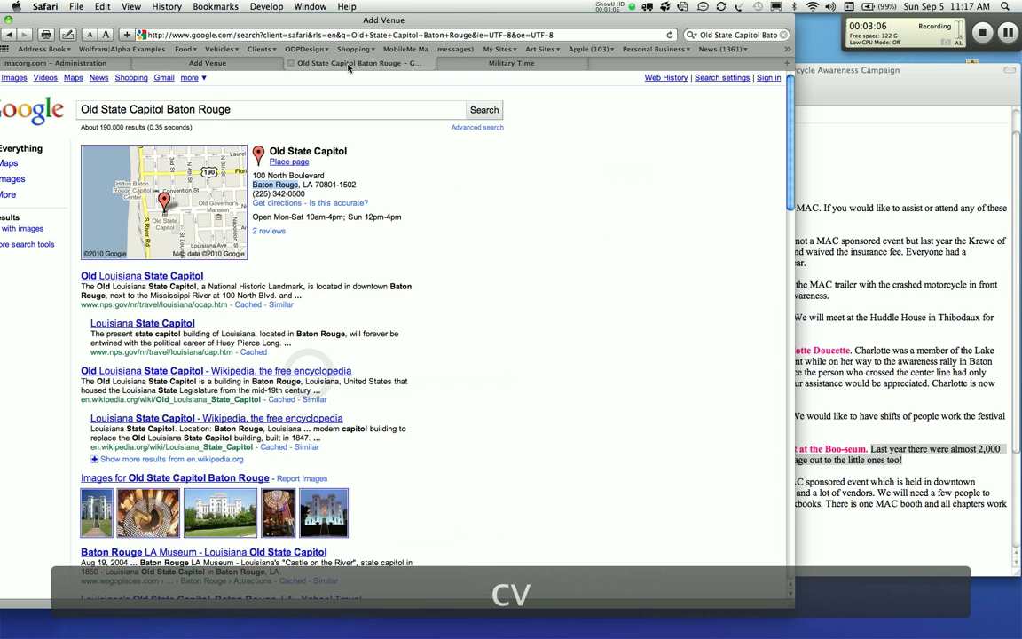
pyautogui.moveTo(315, 185); pyautogui.dragTo(356, 190)
pyautogui.press('super+c')
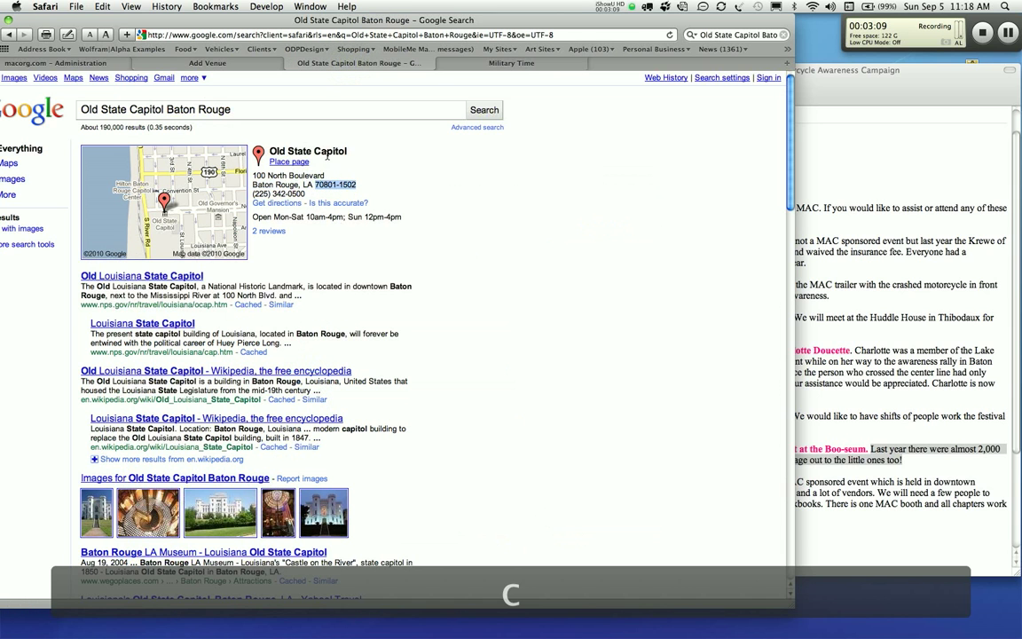
pyautogui.click(248, 64)
pyautogui.click(324, 352)
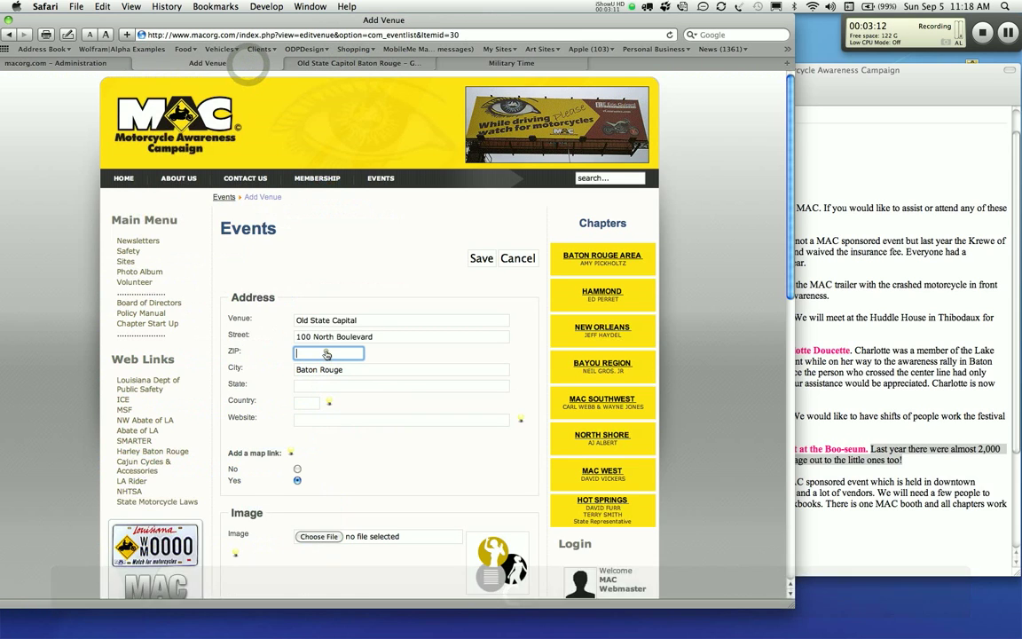
pyautogui.press('super+v')
# - Enter Louisiana as the new venue's state and US as its country
pyautogui.click(325, 392)
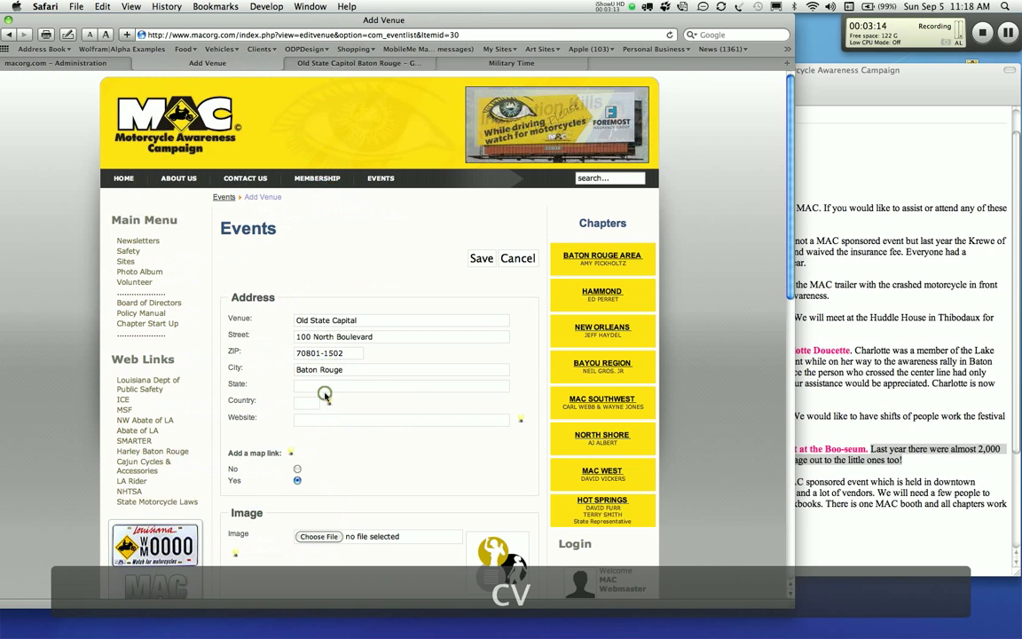
pyautogui.write('Loui')
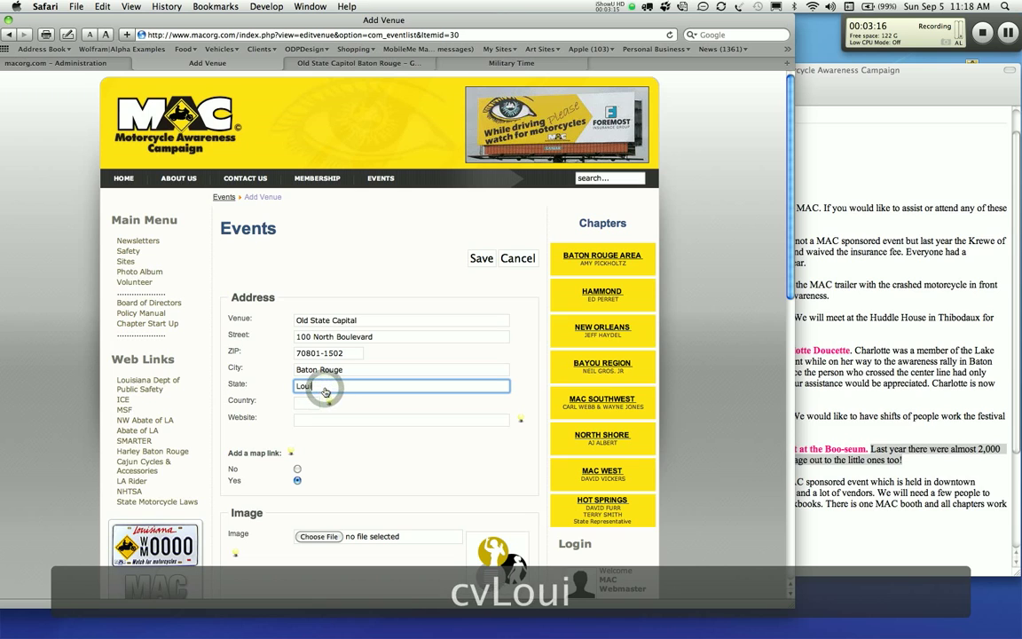
pyautogui.write('sianan')
pyautogui.press('Tab')
pyautogui.write('USA')
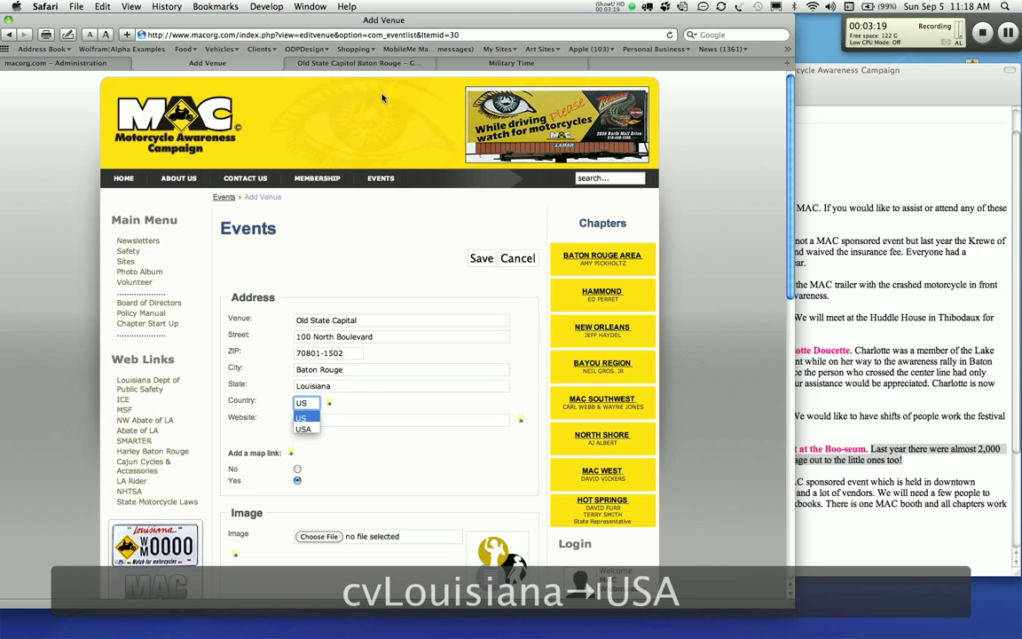
pyautogui.click(326, 63)
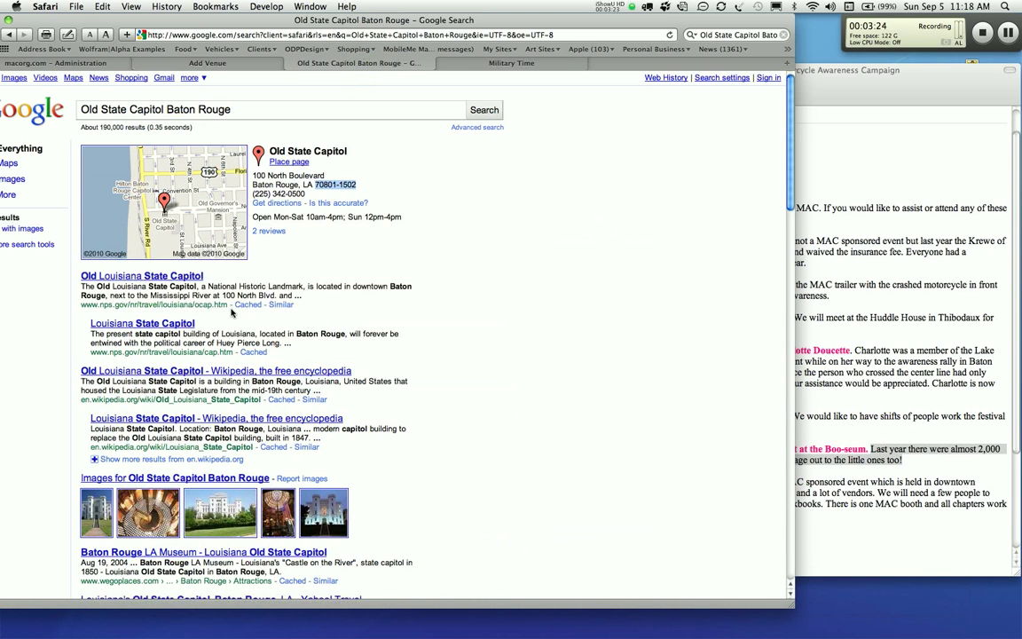
pyautogui.moveTo(228, 304); pyautogui.dragTo(78, 308)
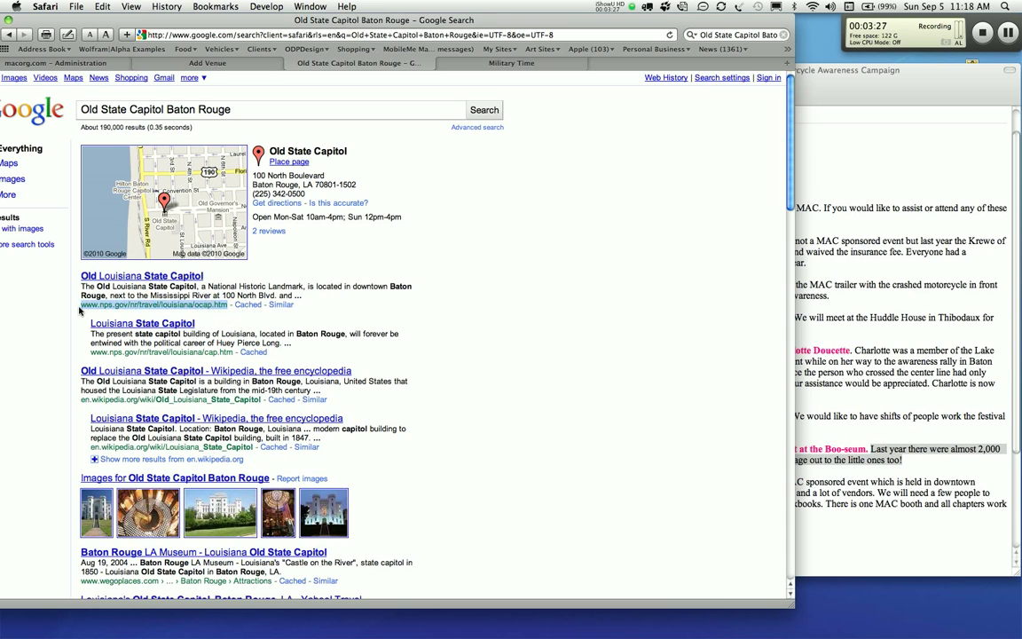
pyautogui.press('super+c')
pyautogui.click(207, 63)
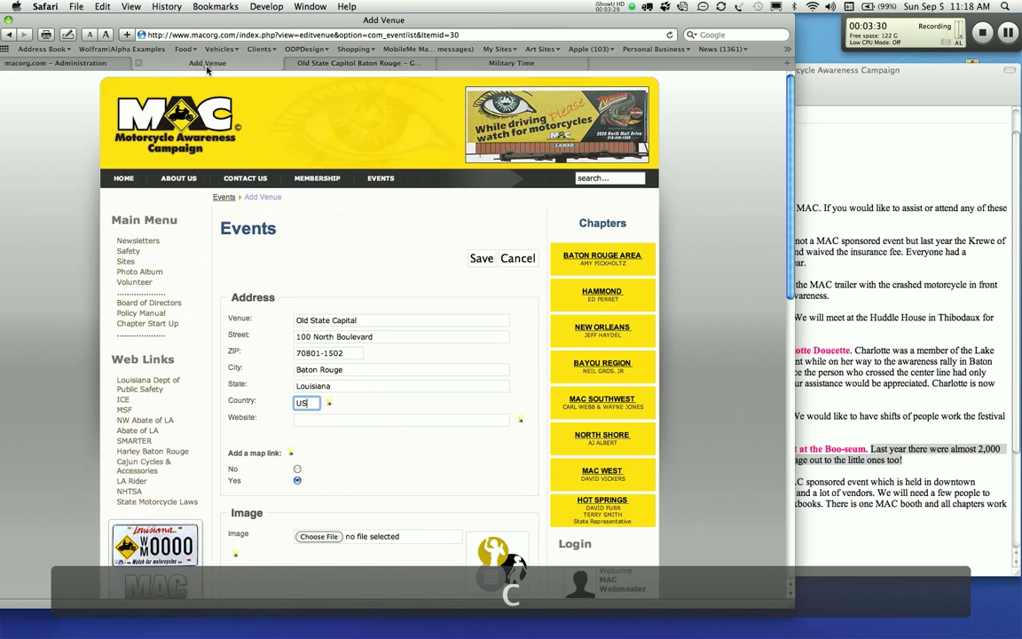
pyautogui.press('super+v')
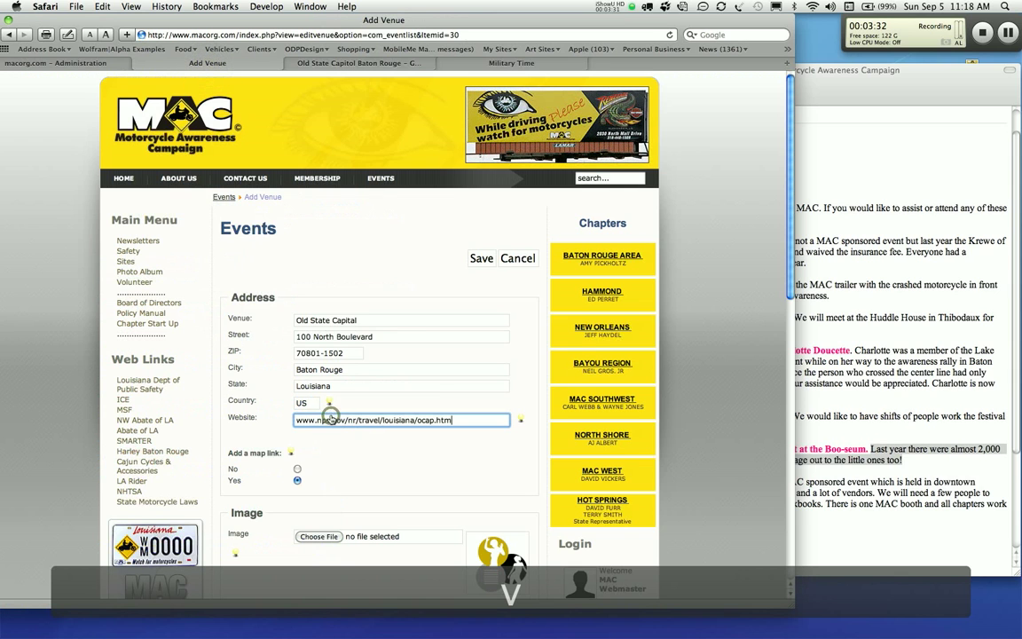
pyautogui.write('http://')
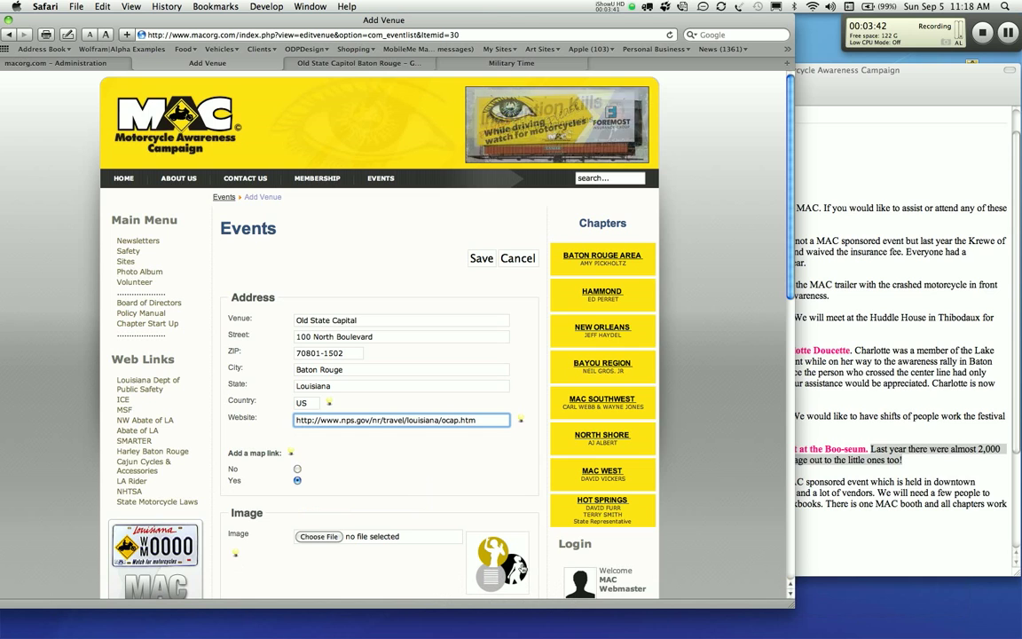
# - Open the Old Louisiana State Capitol search result and capture a screenshot of the building's color exterior photo
pyautogui.scroll(-3, 468, 565)
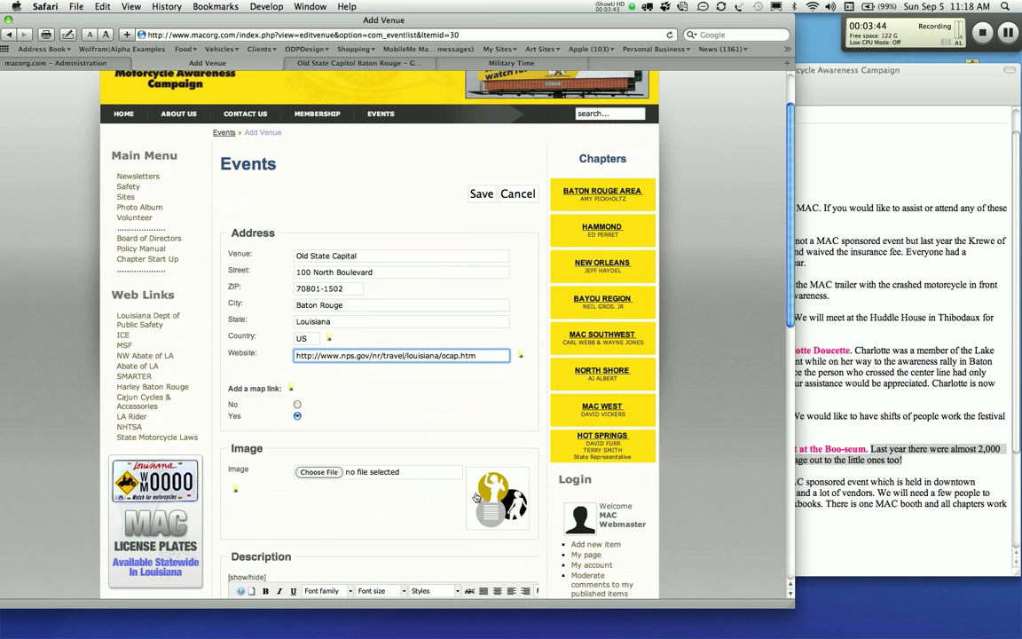
pyautogui.click(404, 63)
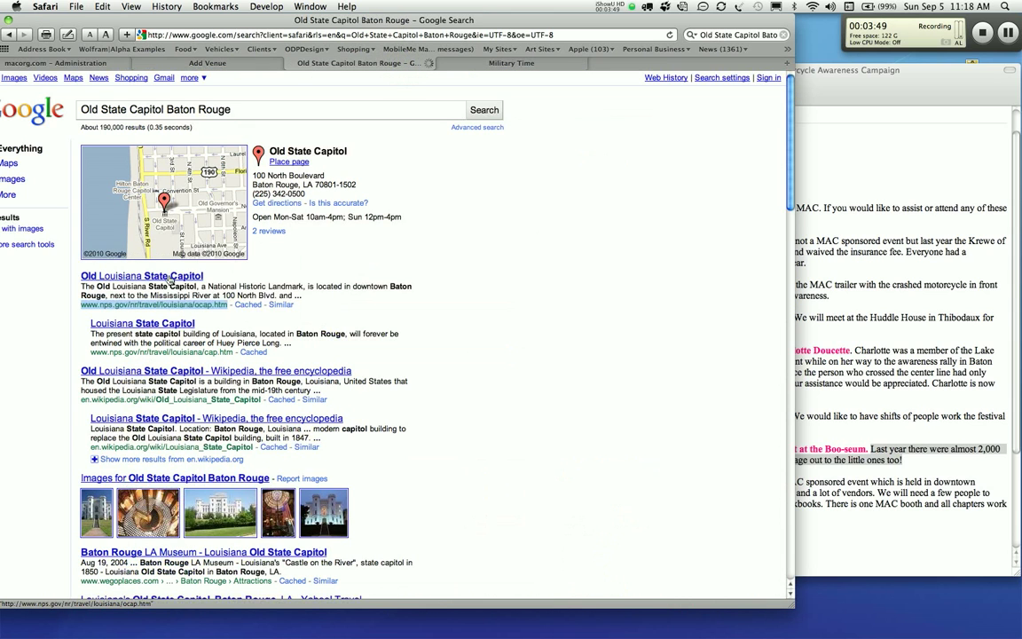
pyautogui.click(170, 280)
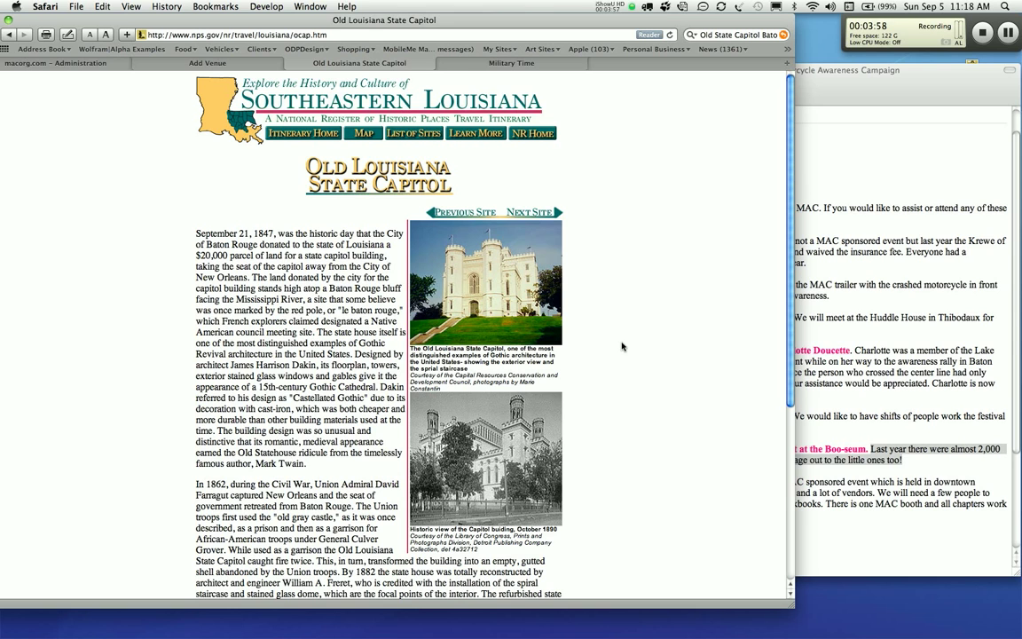
pyautogui.press('super+shift+4')
pyautogui.moveTo(411, 225); pyautogui.dragTo(553, 335)
pyautogui.press('super+shift+4')
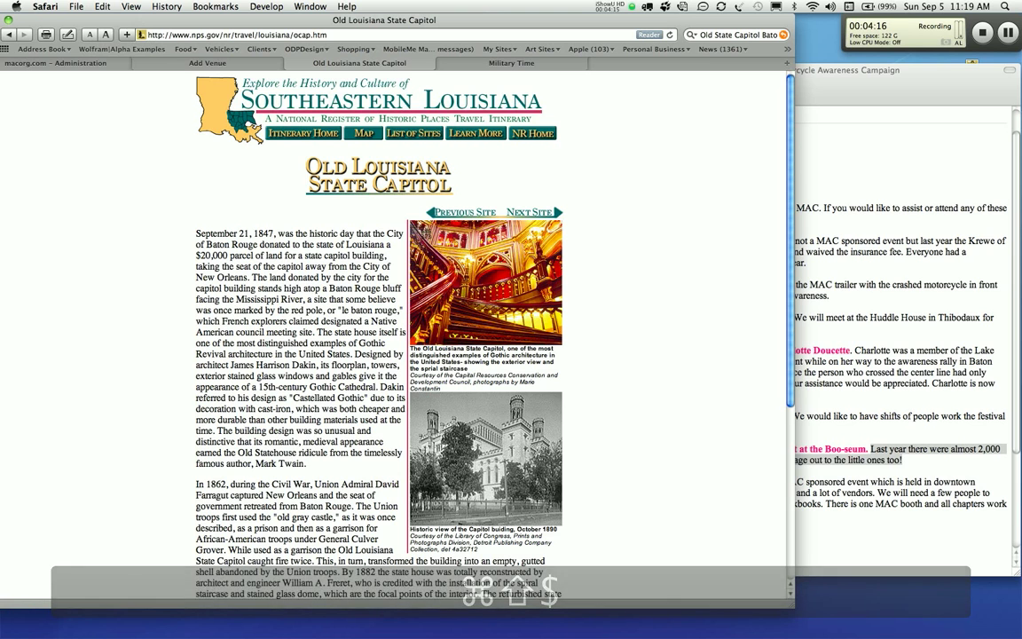
pyautogui.moveTo(417, 226); pyautogui.dragTo(561, 339)
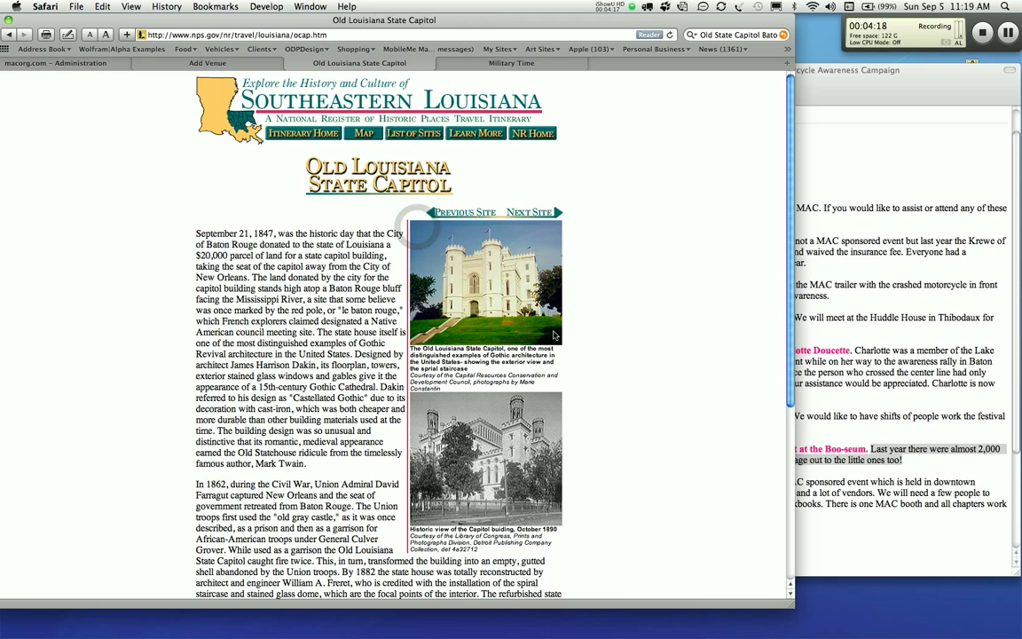
# - Attach the desktop file "Screen shot 2010-09-05 at 11.19.03 AM" as the new venue's image
pyautogui.click(182, 64)
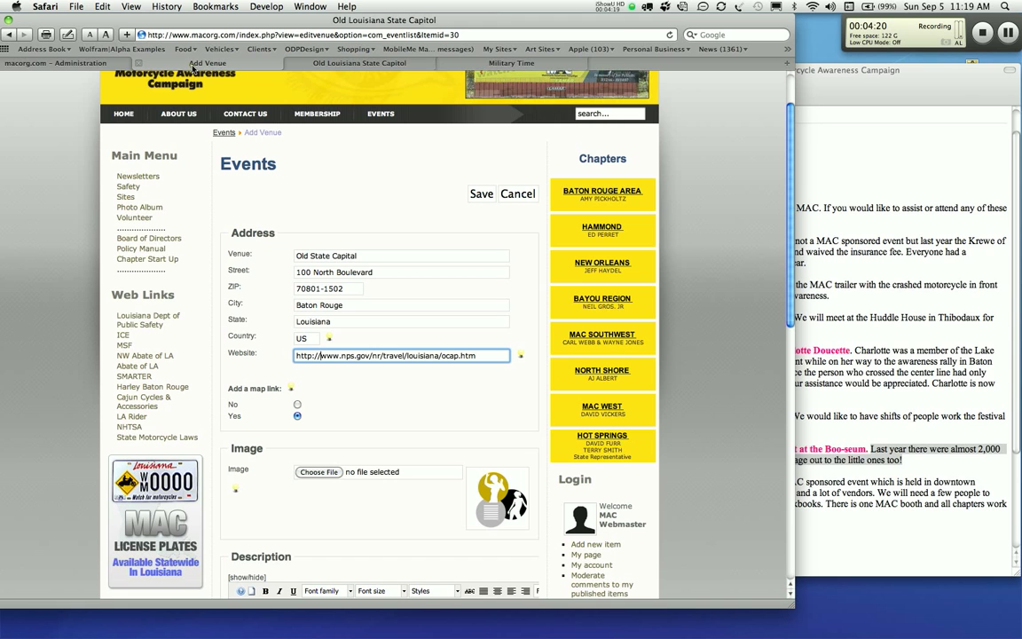
pyautogui.click(311, 473)
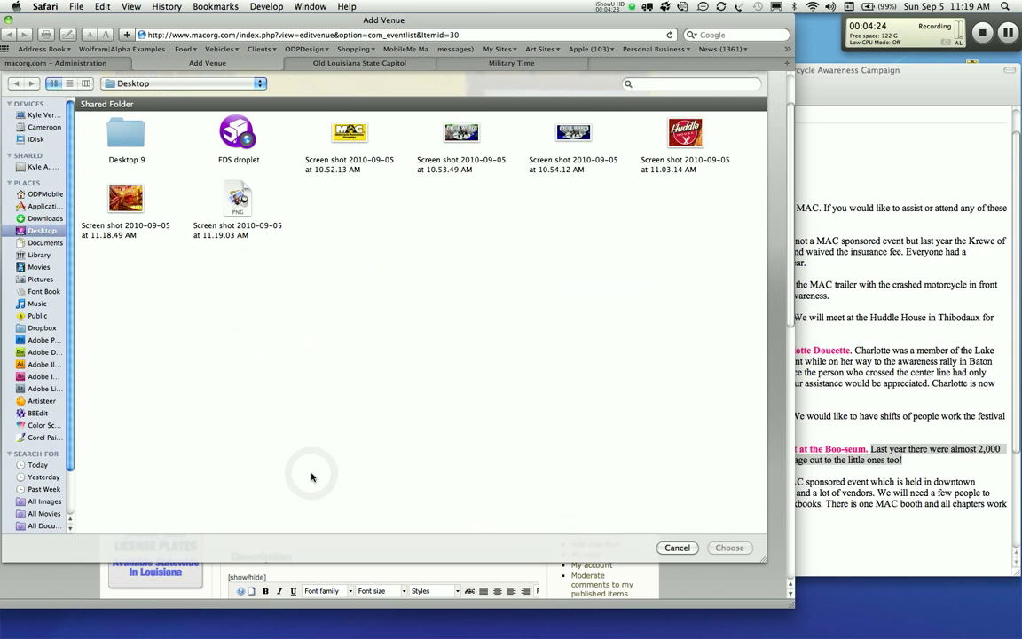
pyautogui.click(249, 222)
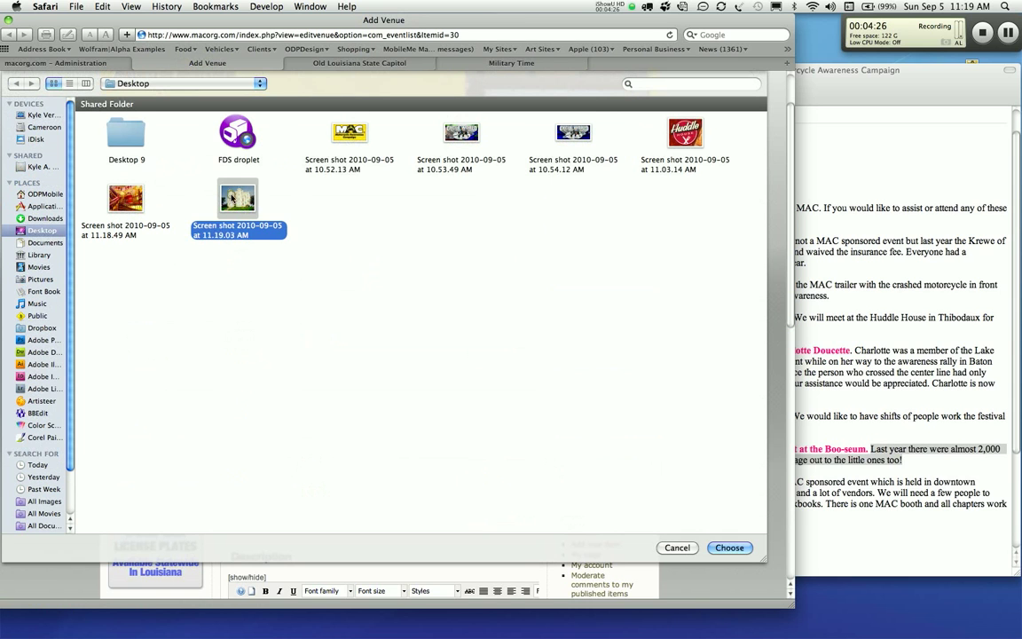
pyautogui.click(727, 548)
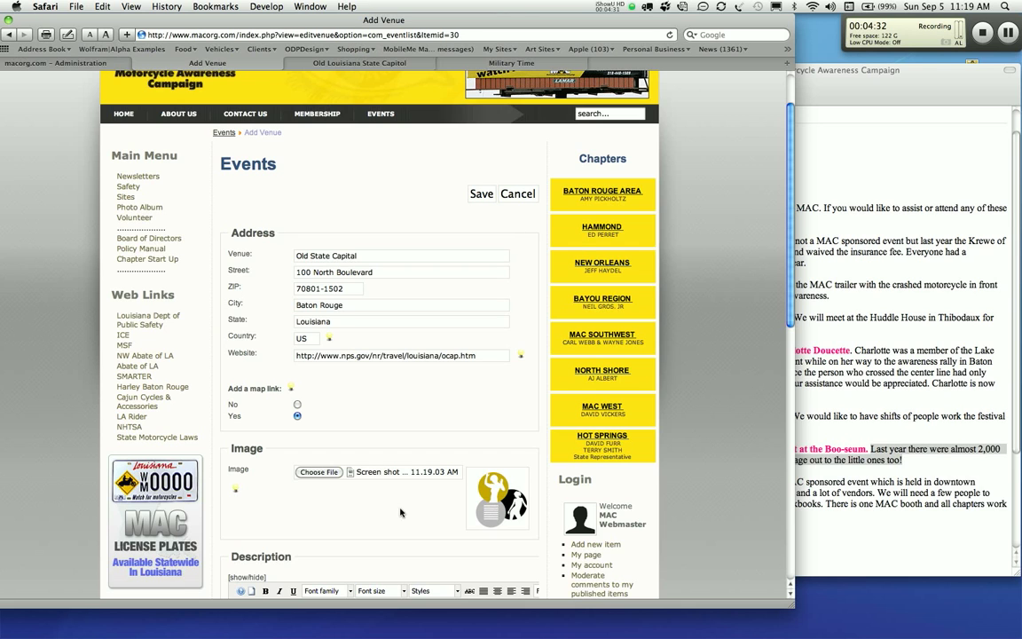
# - Enter "This is the old state capital" as the new venue's description
pyautogui.scroll(-5, 400, 512)
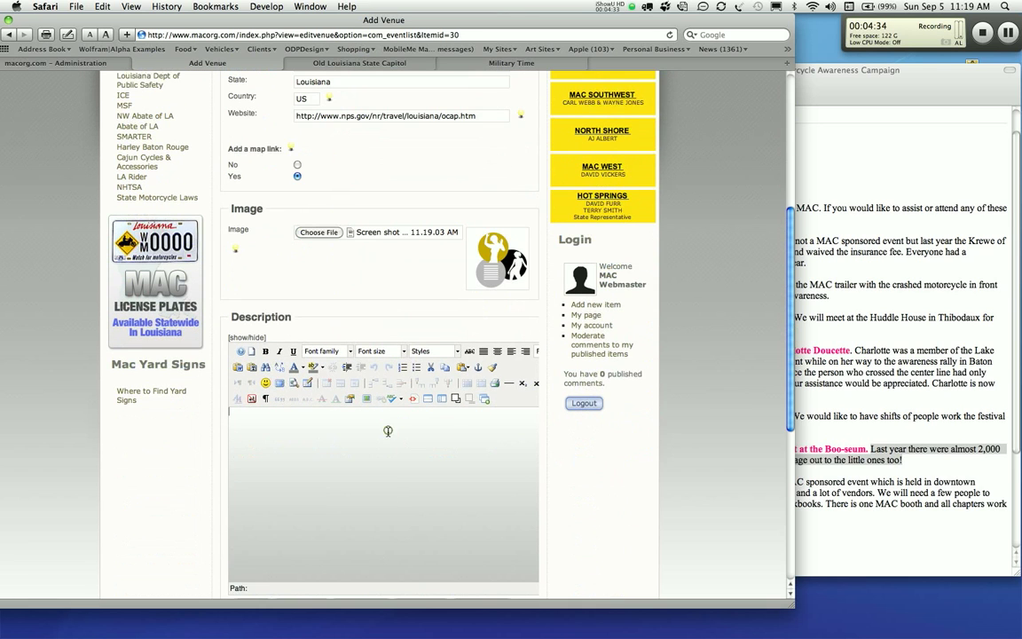
pyautogui.click(388, 430)
pyautogui.write('Th')
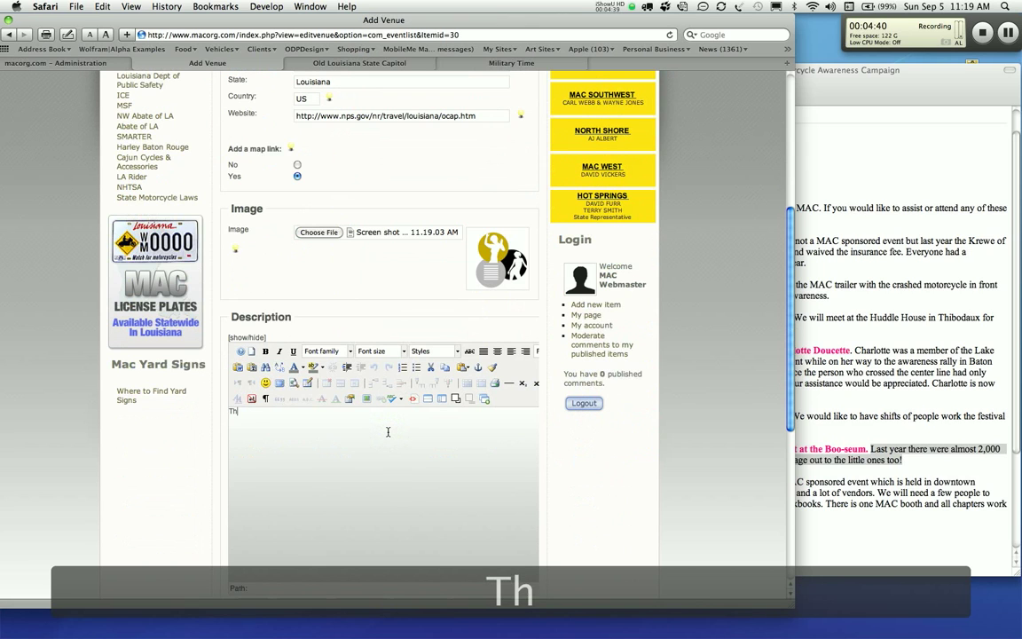
pyautogui.write('is is')
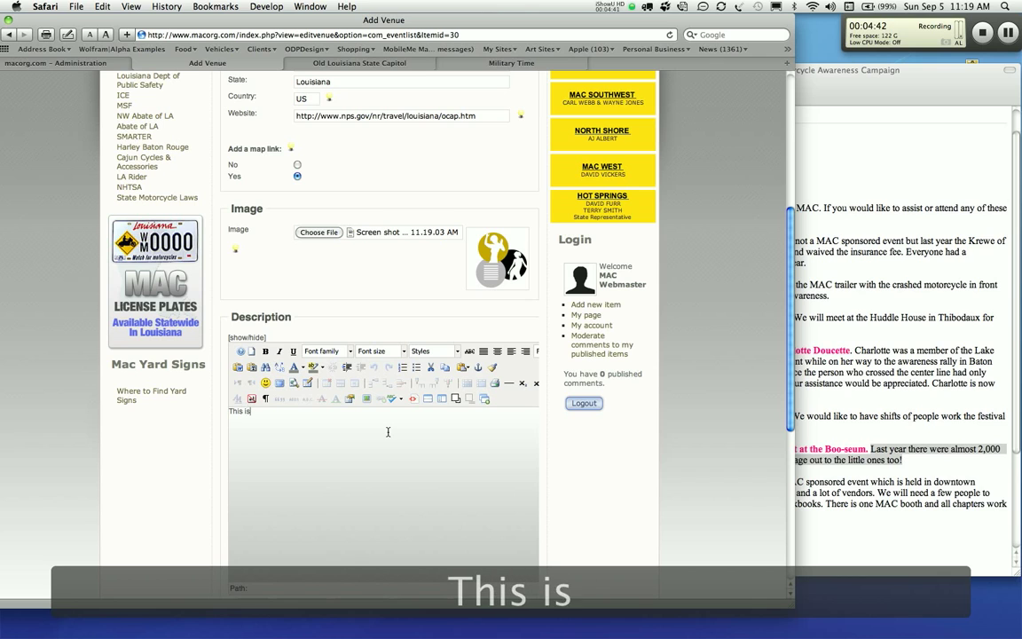
pyautogui.write(' the old state')
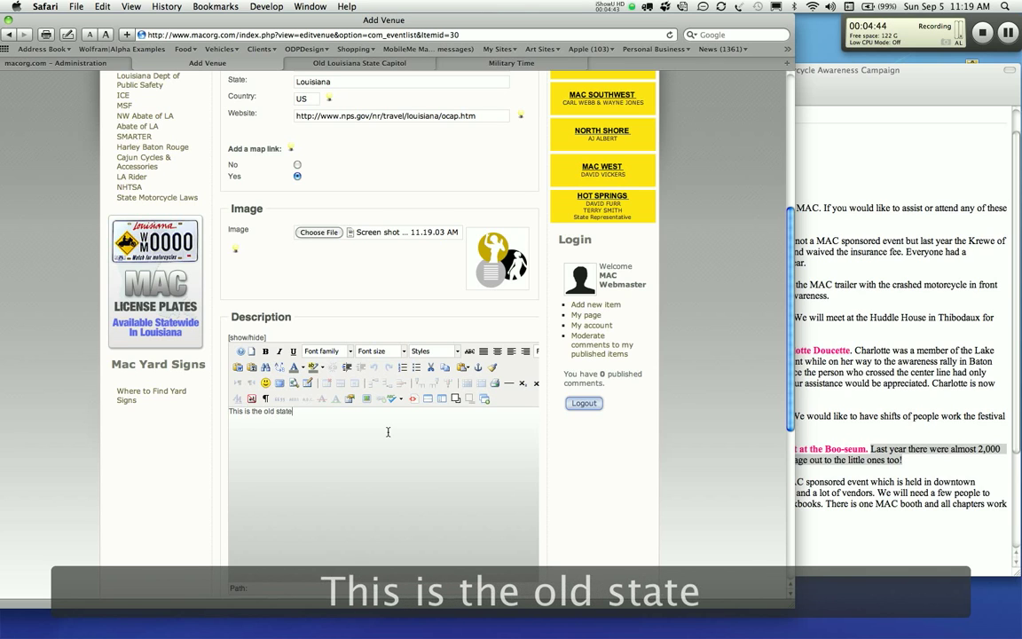
pyautogui.write(' capito')
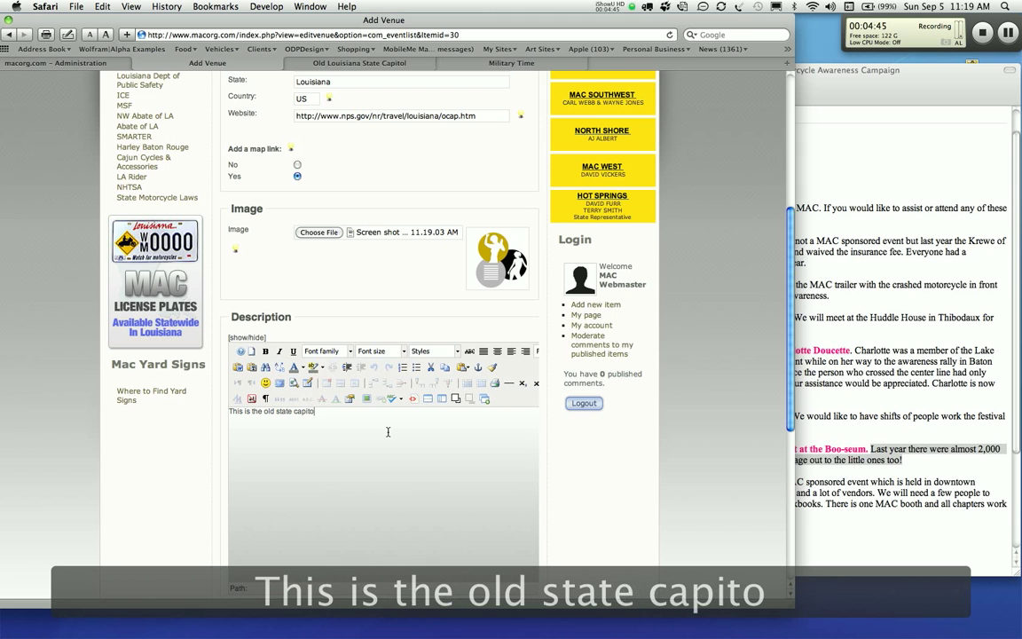
pyautogui.press('BackSpace')
pyautogui.write('al')
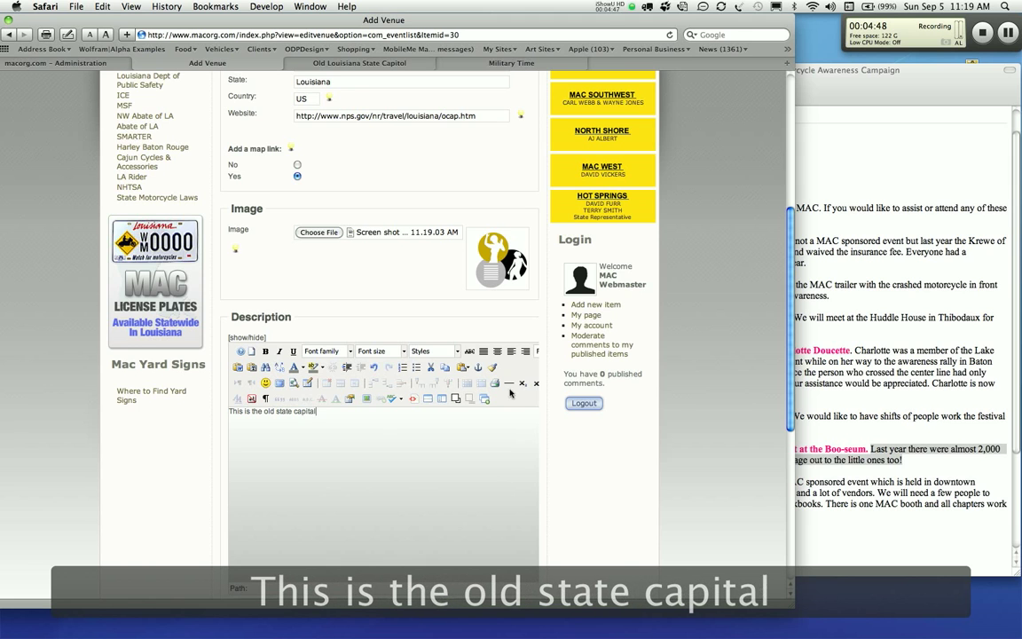
# - Correct the spelling to "Capitol" in the venue name and "capitol" in the description, and save the venue
pyautogui.scroll(8, 511, 393)
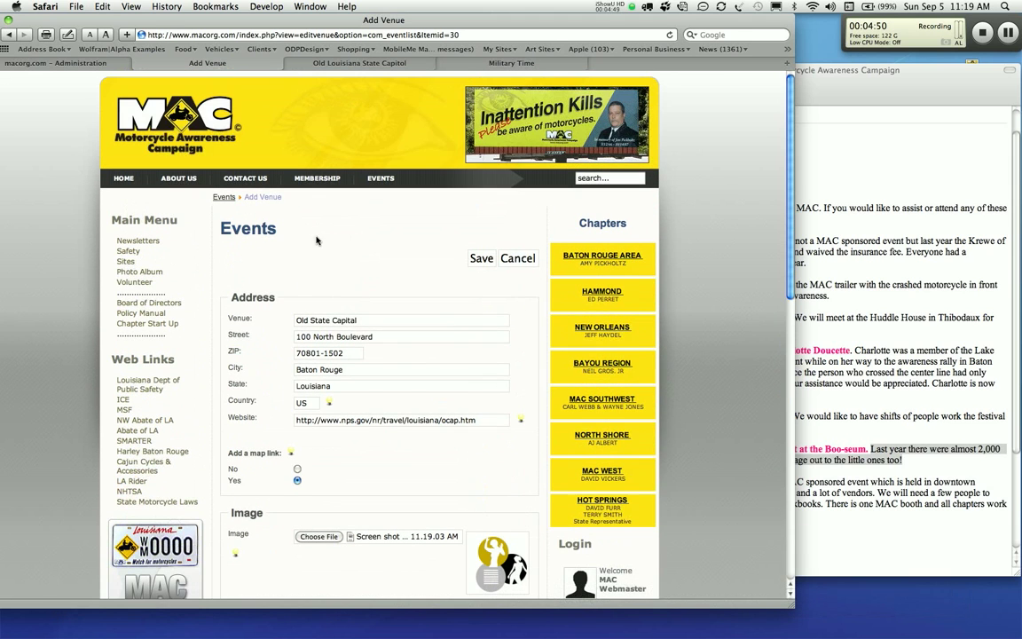
pyautogui.click(355, 321)
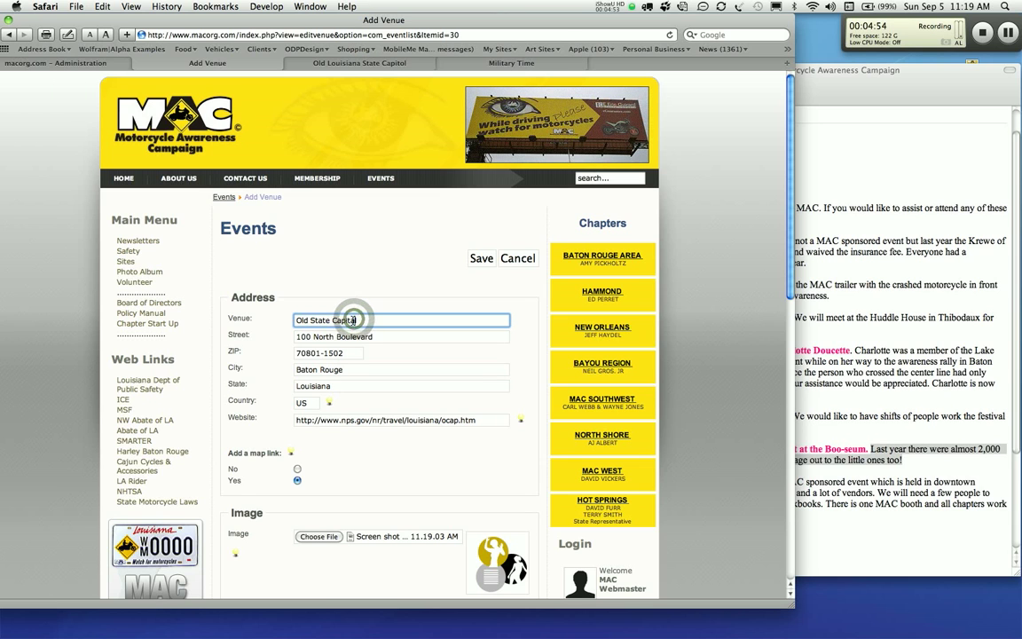
pyautogui.write('o')
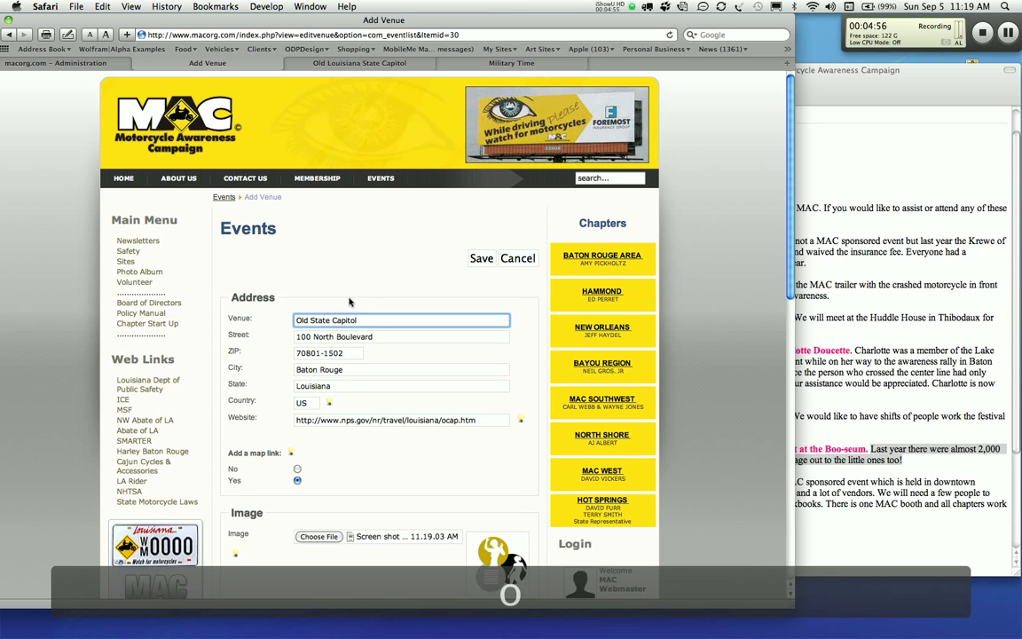
pyautogui.scroll(-5, 349, 301)
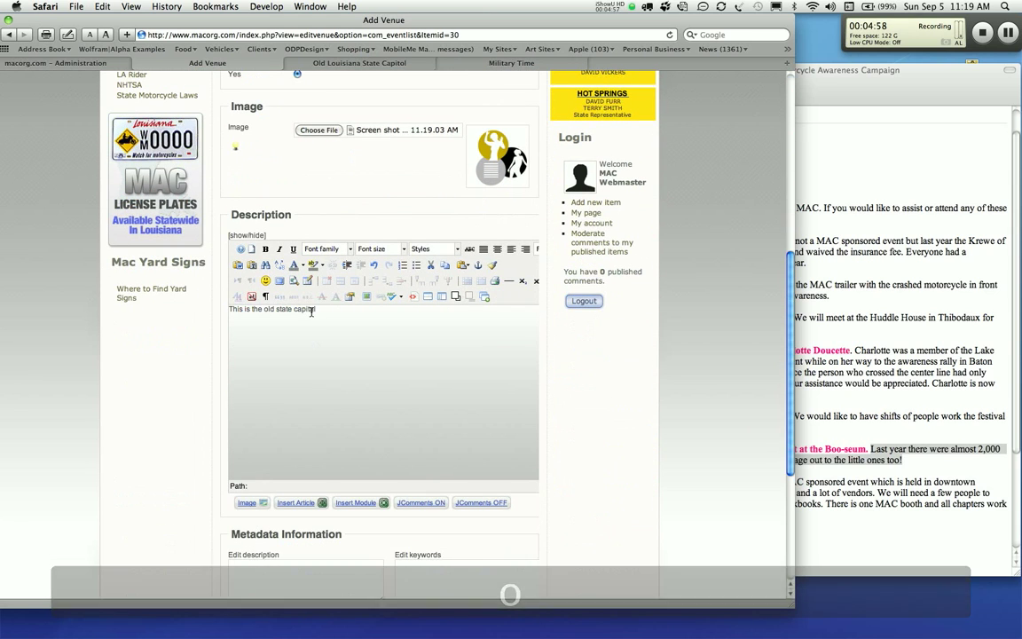
pyautogui.click(312, 310)
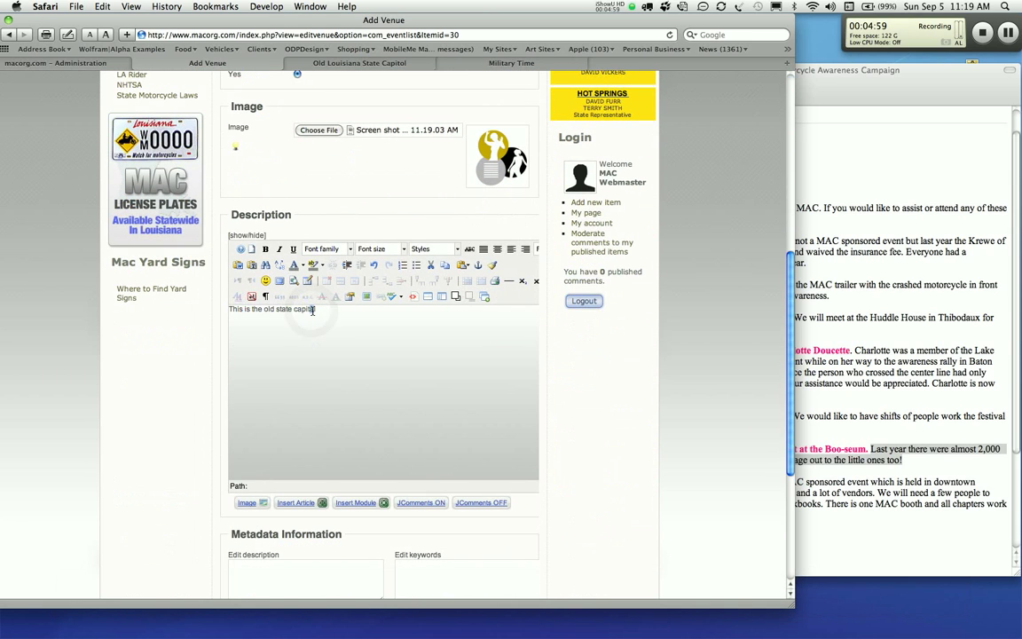
pyautogui.write('o')
pyautogui.scroll(5, 312, 310)
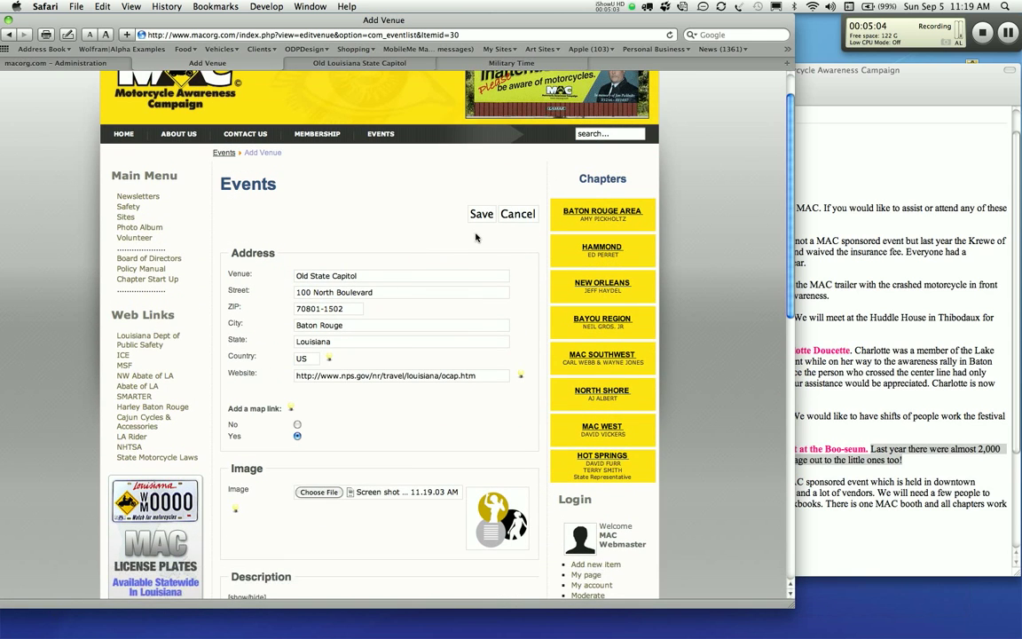
pyautogui.click(481, 217)
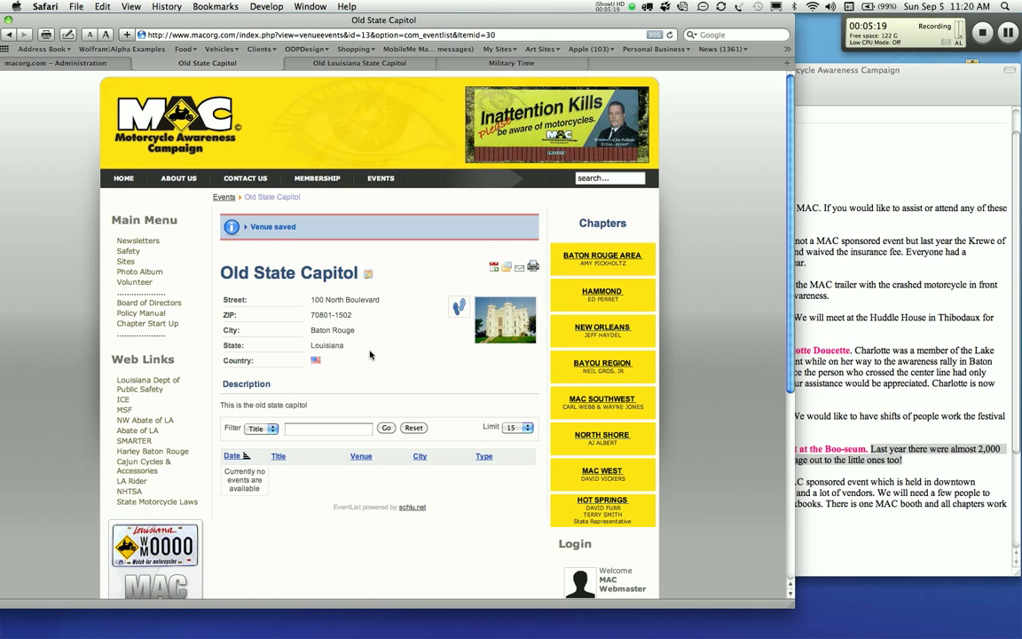
# - Start adding a new event from the Events list and select Old State Capitol as its venue
pyautogui.click(224, 197)
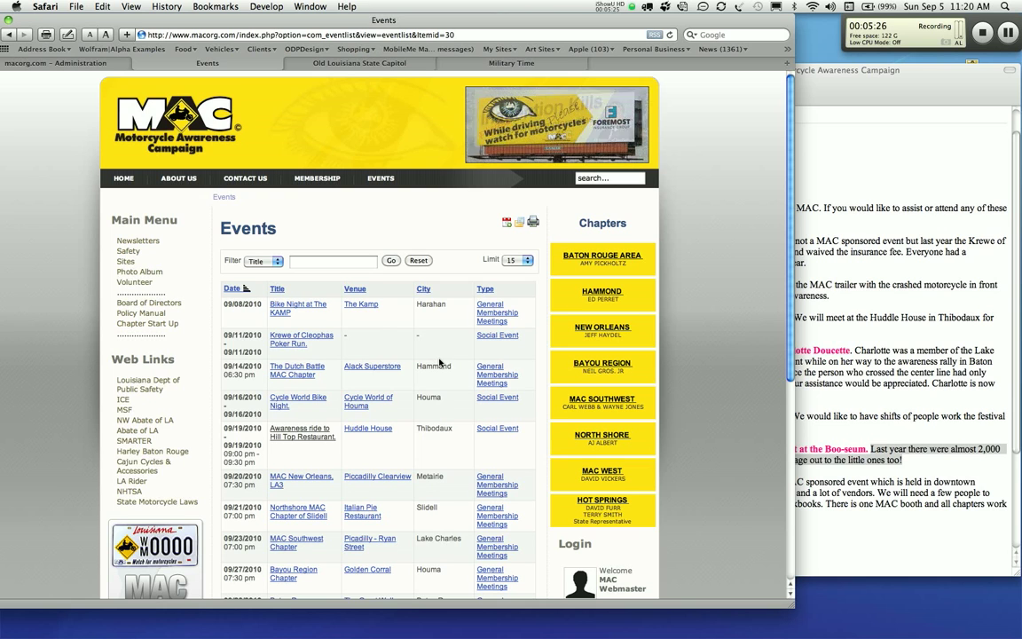
pyautogui.click(505, 223)
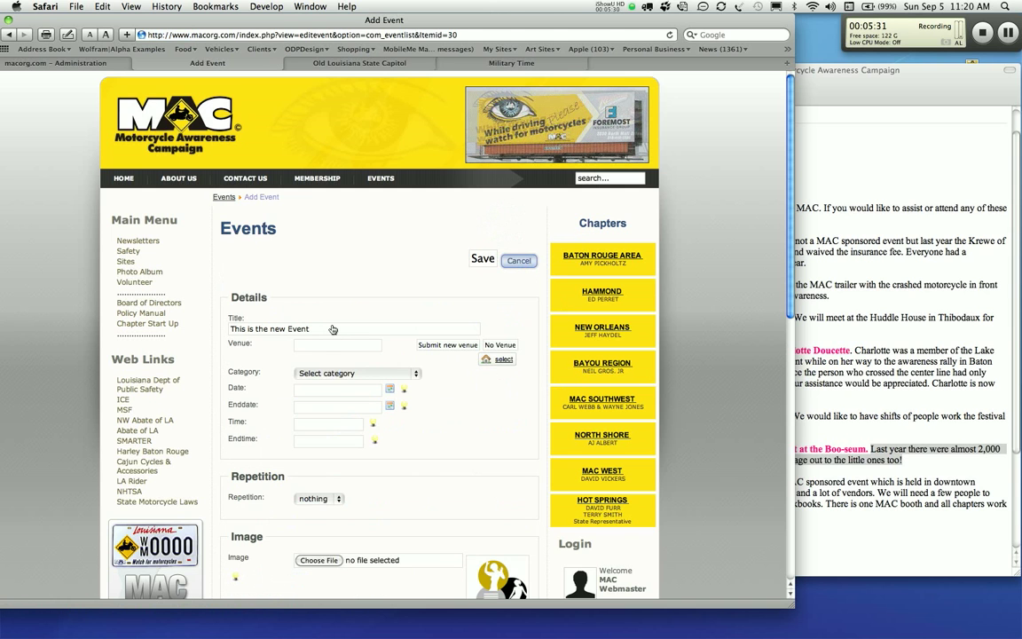
pyautogui.click(492, 359)
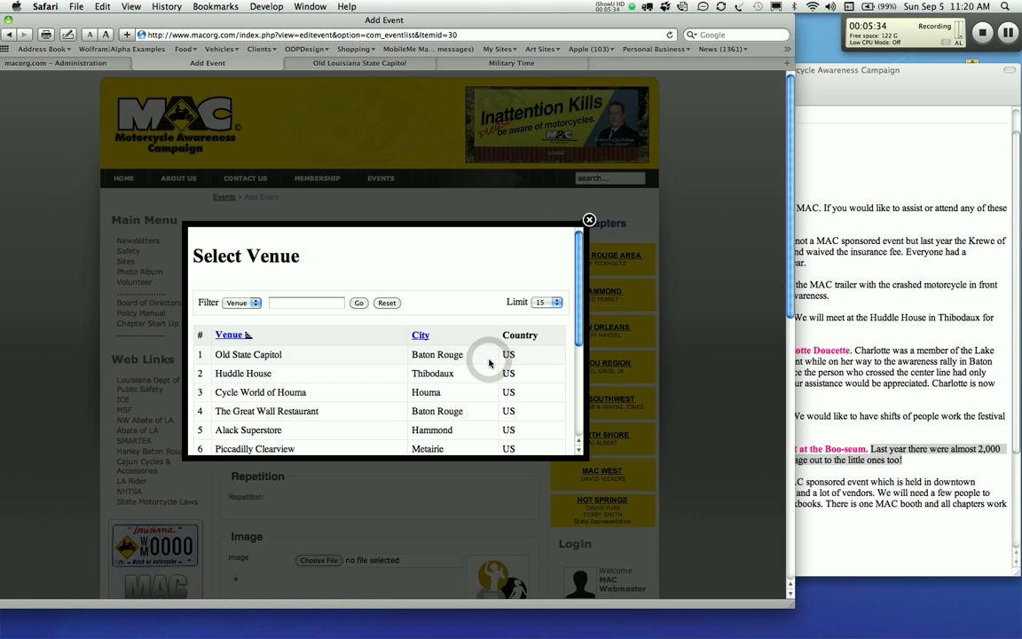
pyautogui.click(256, 356)
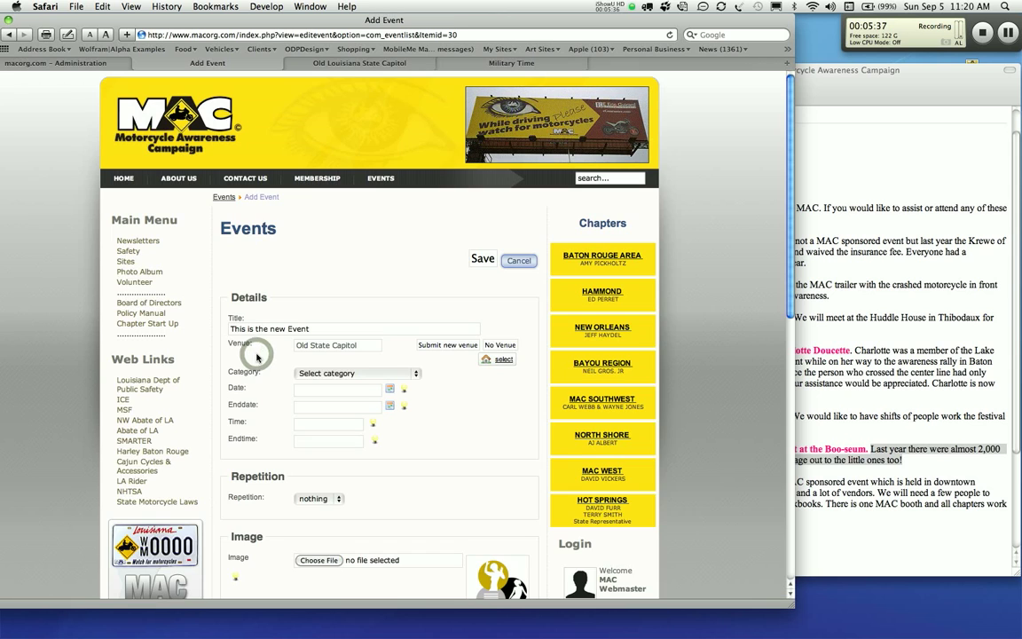
# - Set the new event's category to Social Event and both its date and end date to 2010-09-16
pyautogui.click(415, 374)
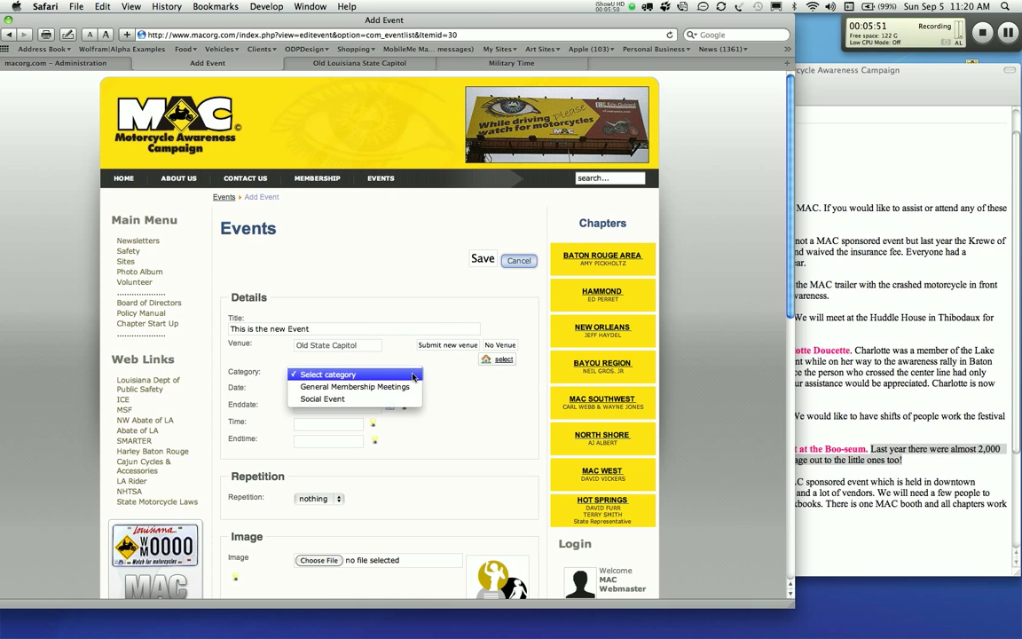
pyautogui.click(330, 400)
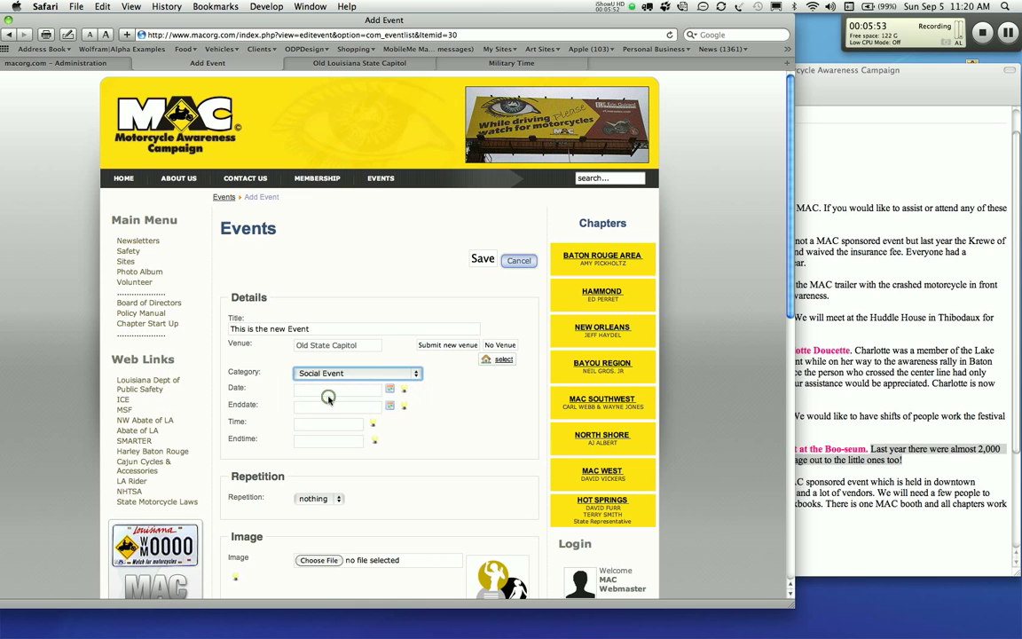
pyautogui.click(389, 393)
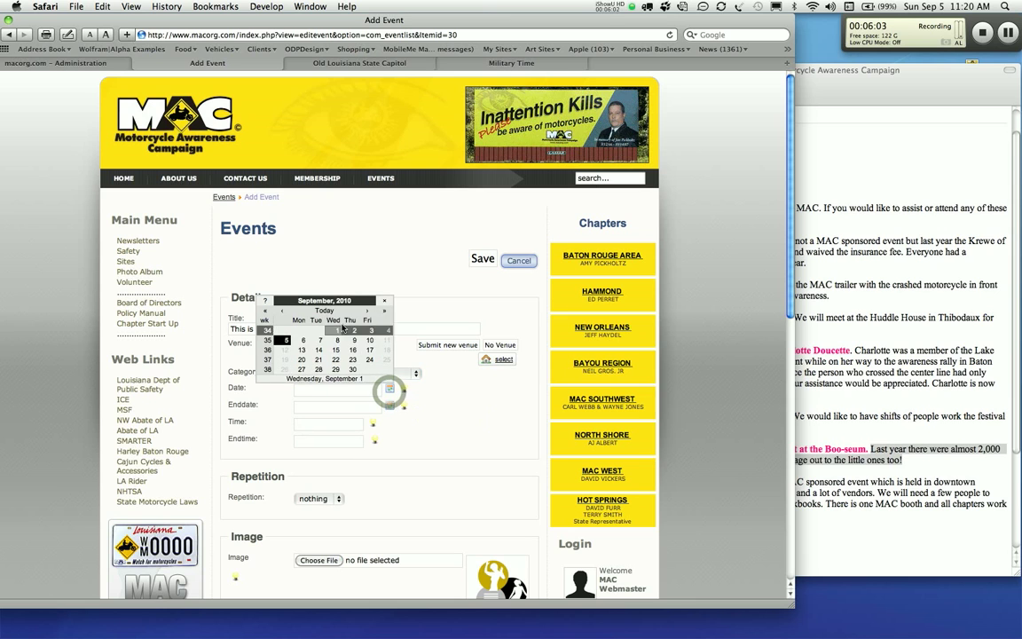
pyautogui.click(354, 351)
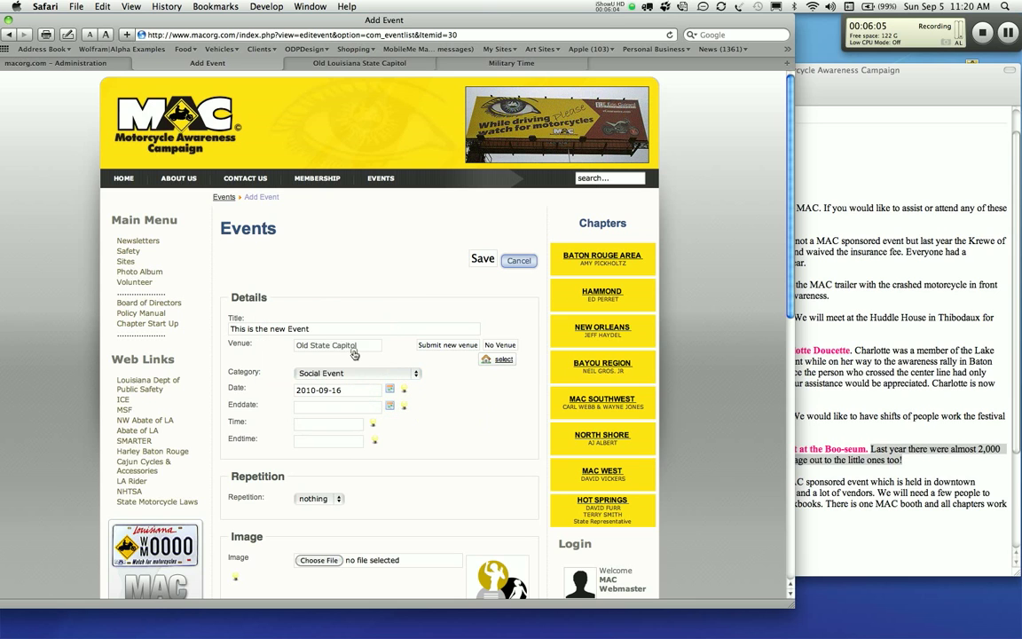
pyautogui.click(390, 405)
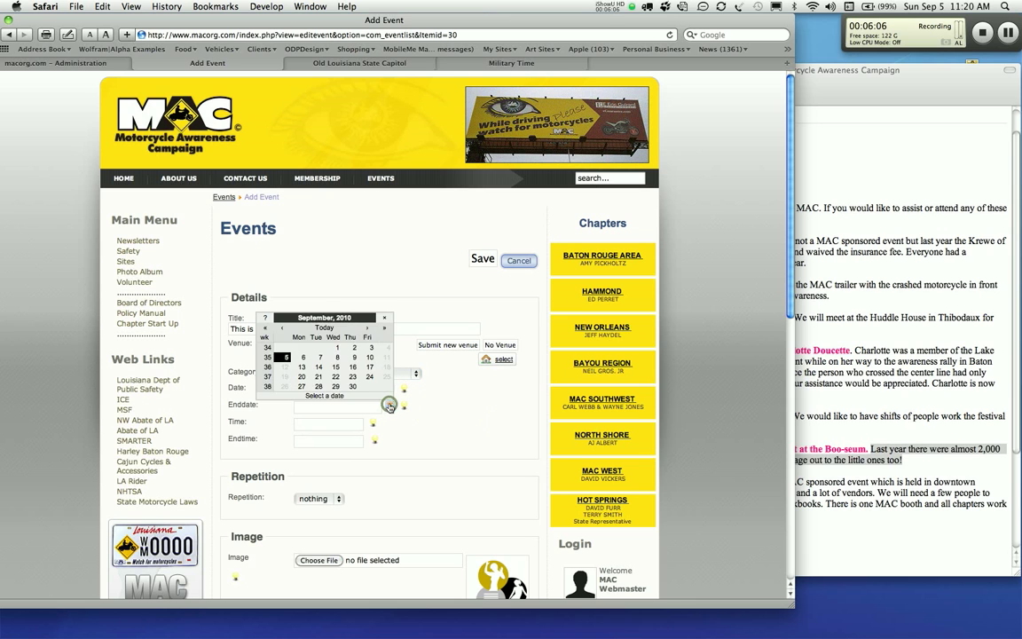
pyautogui.click(352, 367)
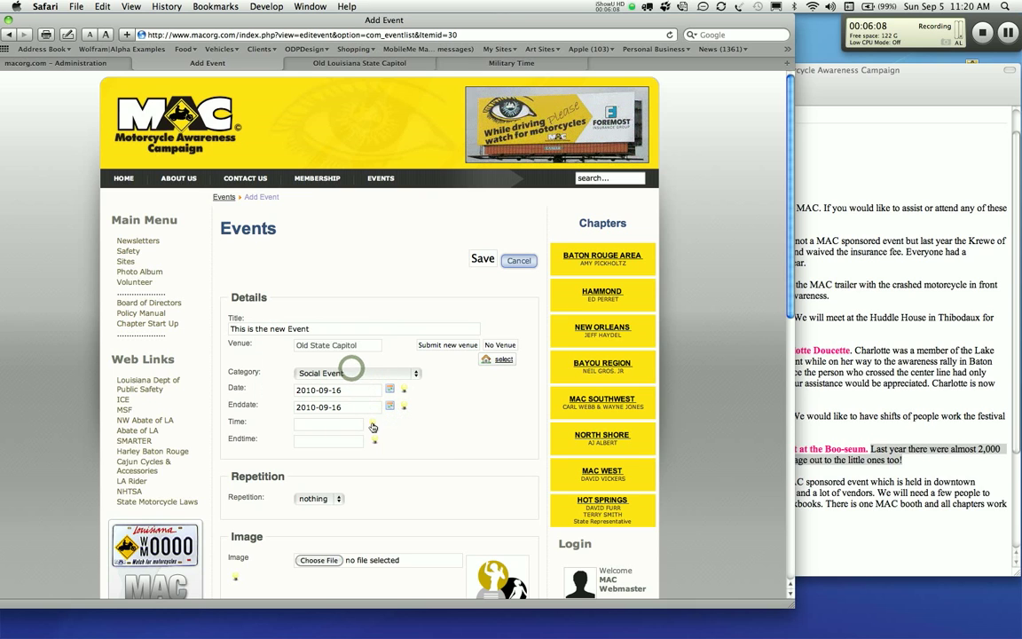
# - Set the event's start time to 13:00 and its end time to 15:00
pyautogui.click(343, 429)
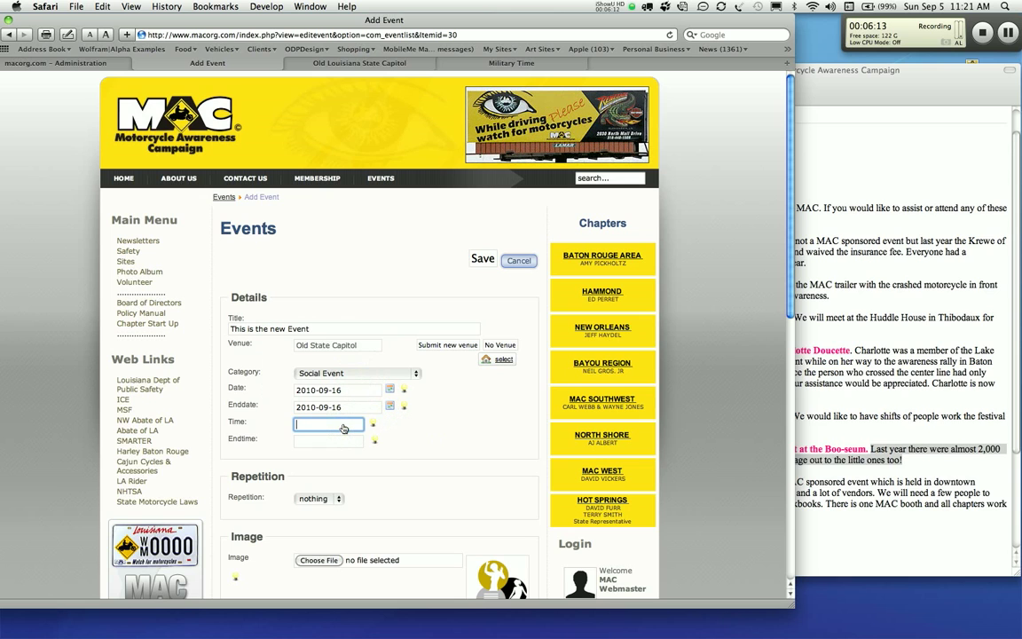
pyautogui.write('13')
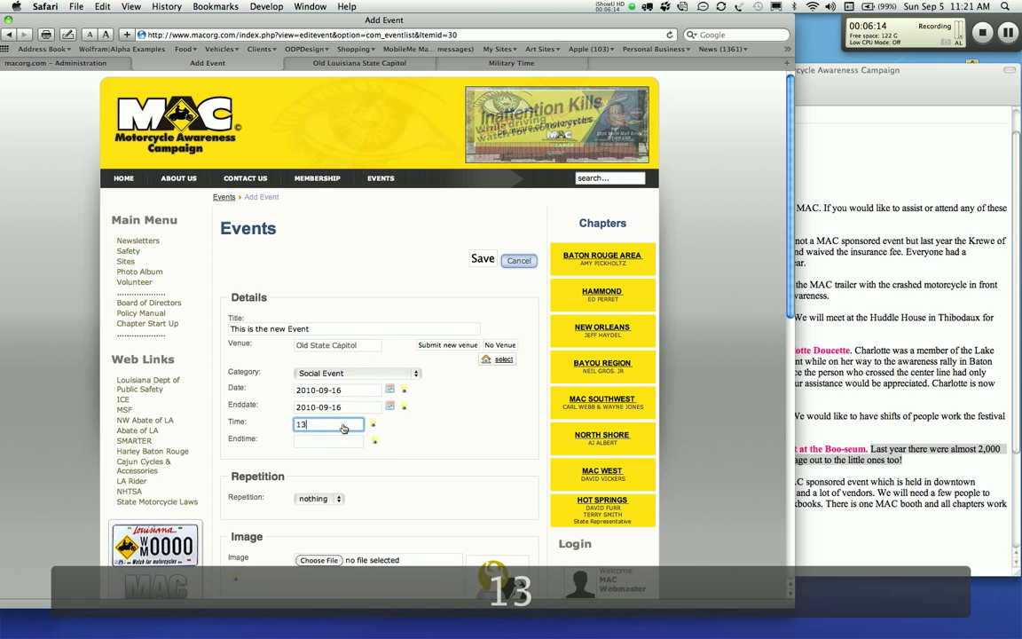
pyautogui.write(':00')
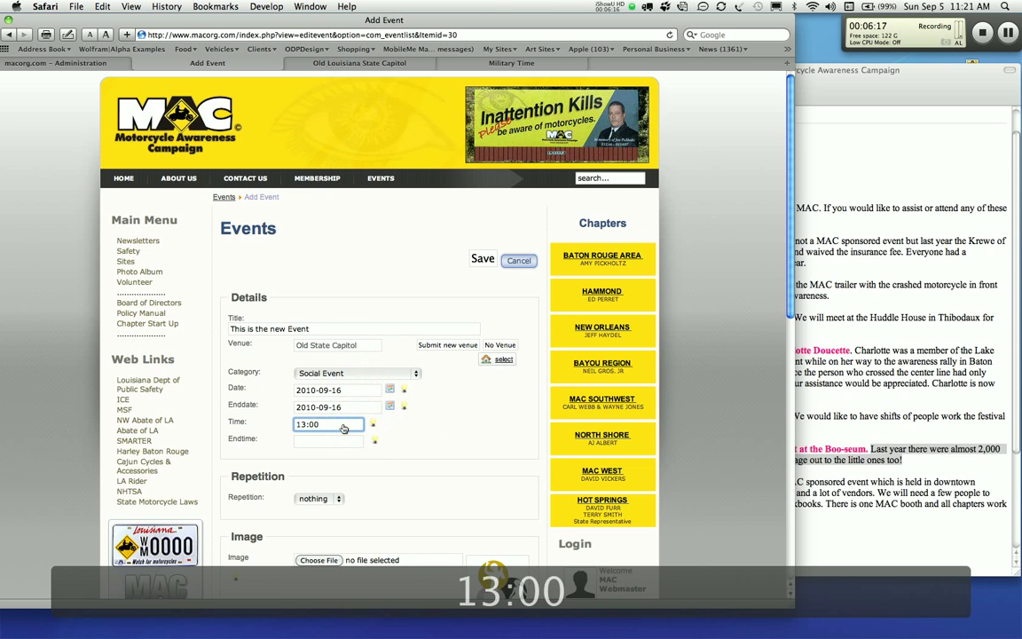
pyautogui.click(329, 440)
pyautogui.write('15')
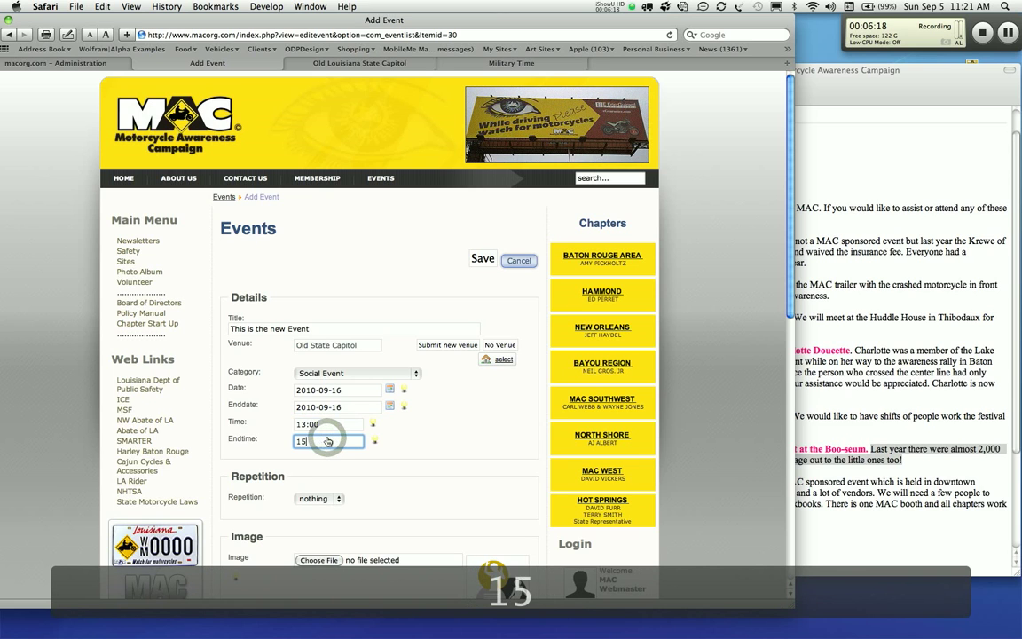
pyautogui.write(':00')
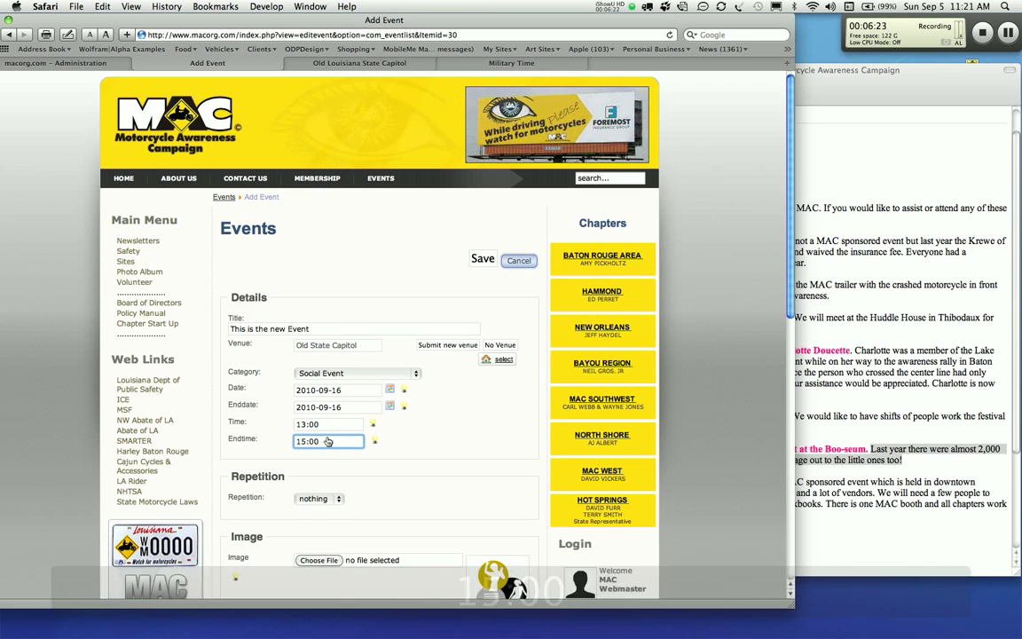
# - Leave the event's repetition at nothing and attach the desktop file "Screen shot 2010-09-05 at 10.52.13 AM" as its image
pyautogui.scroll(-2, 327, 441)
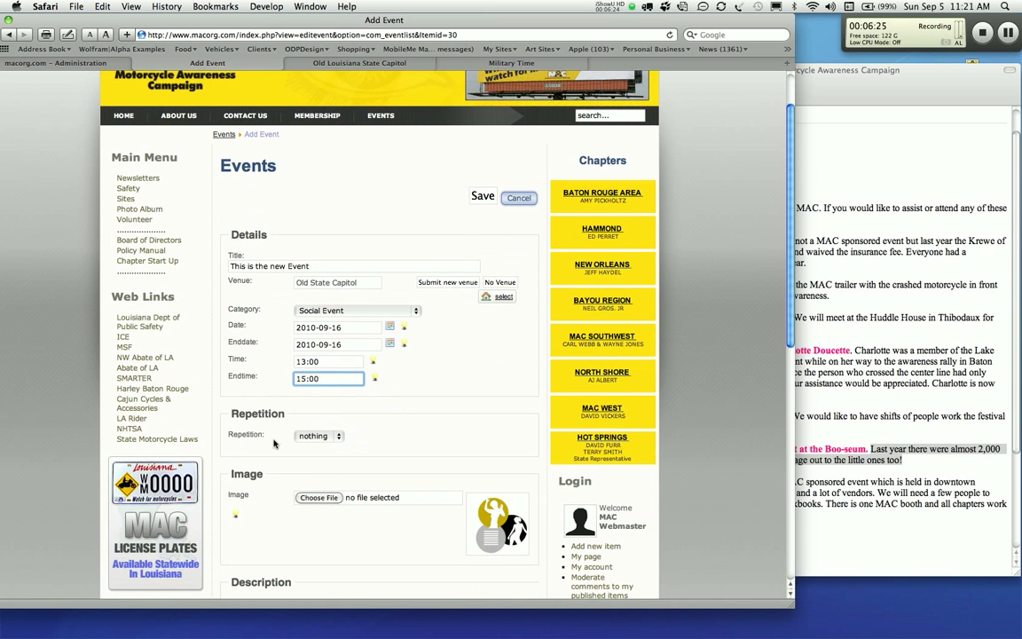
pyautogui.click(340, 439)
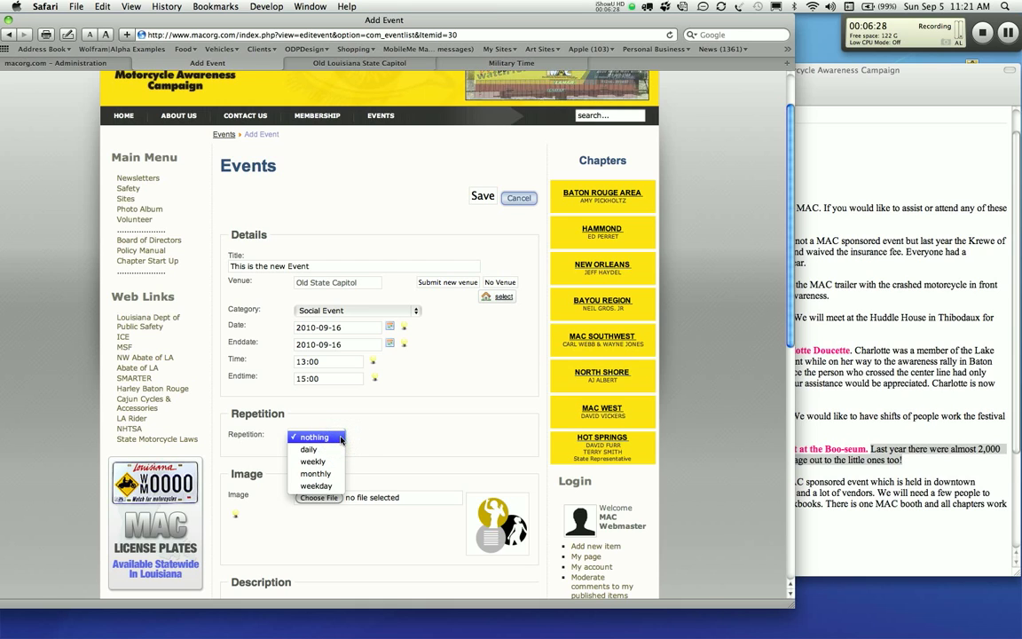
pyautogui.click(382, 440)
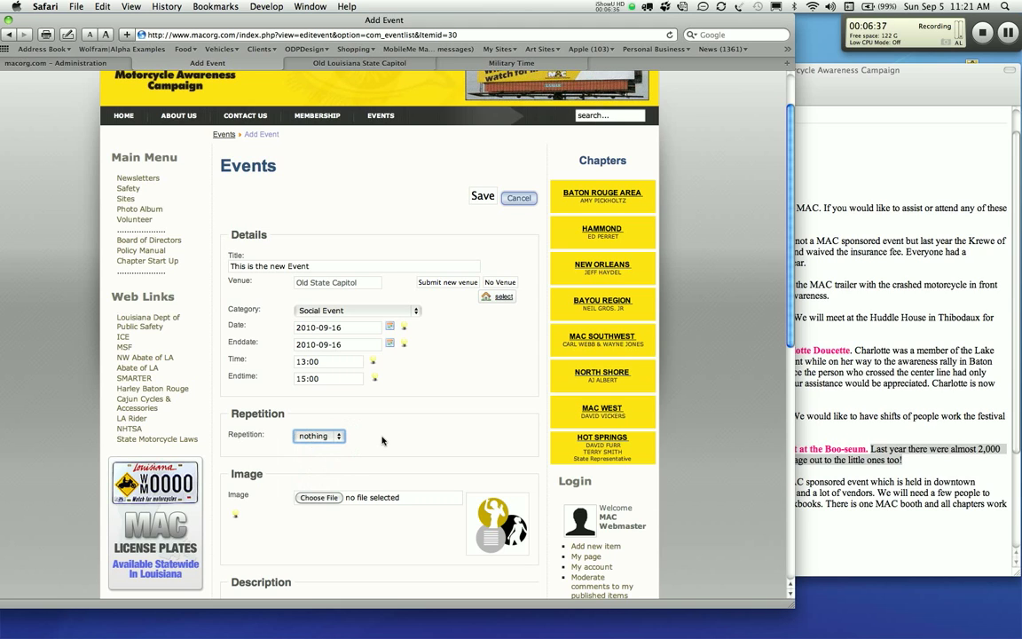
pyautogui.scroll(-5, 382, 441)
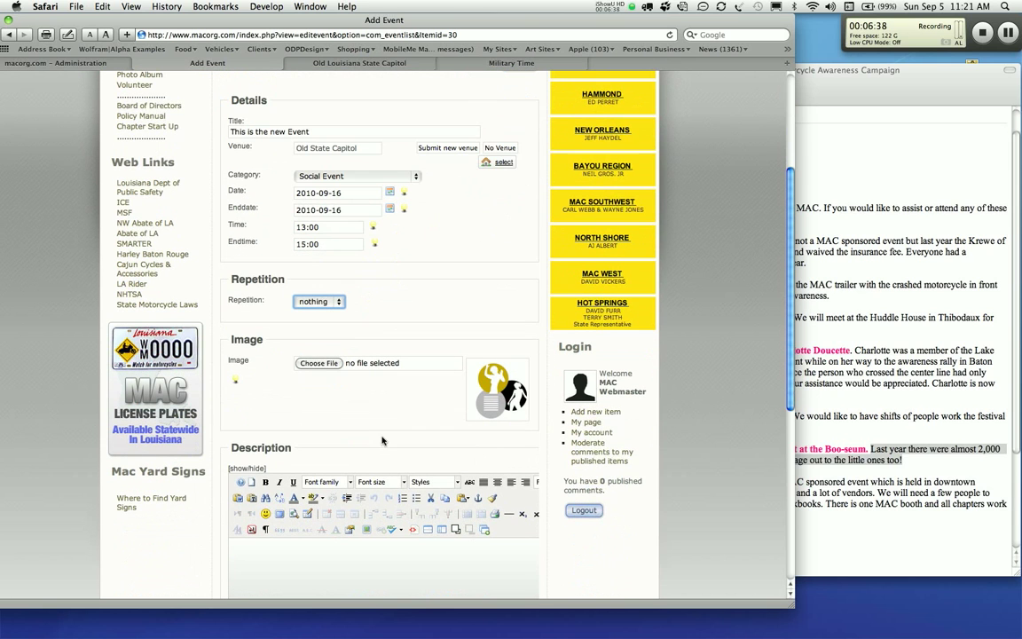
pyautogui.click(312, 363)
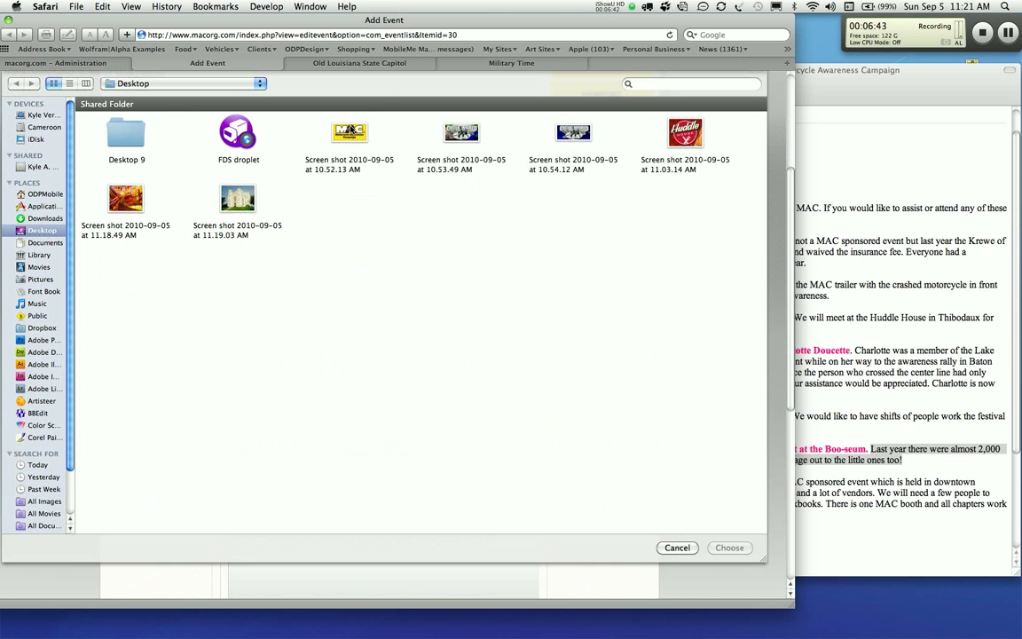
pyautogui.click(349, 133)
pyautogui.click(729, 548)
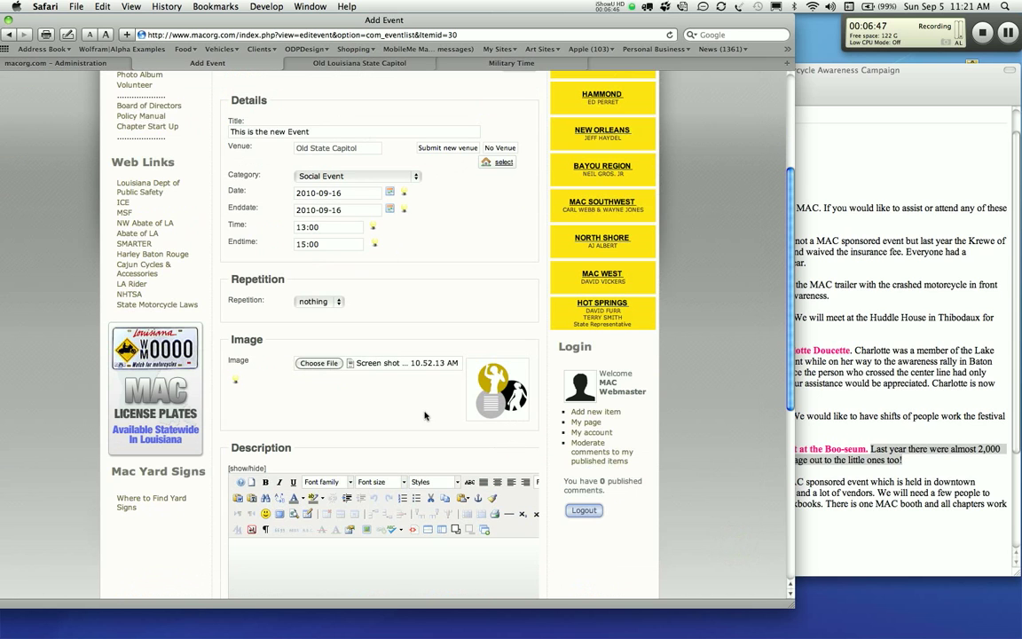
# - Enter "The big bike bash at the old state Capitol" as the event's description
pyautogui.scroll(-3, 393, 479)
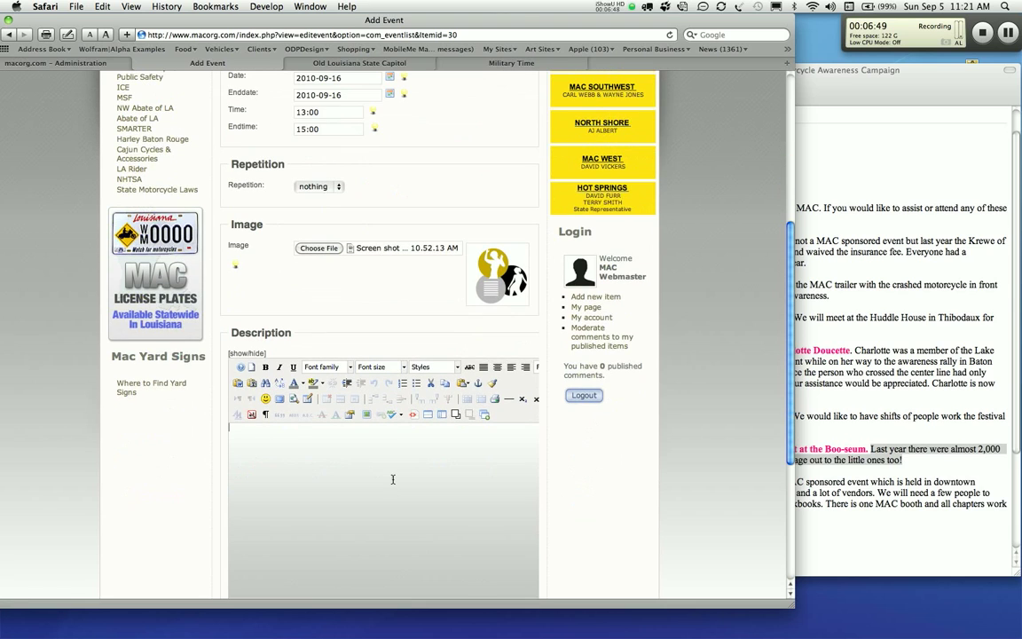
pyautogui.click(393, 479)
pyautogui.write('The big ba')
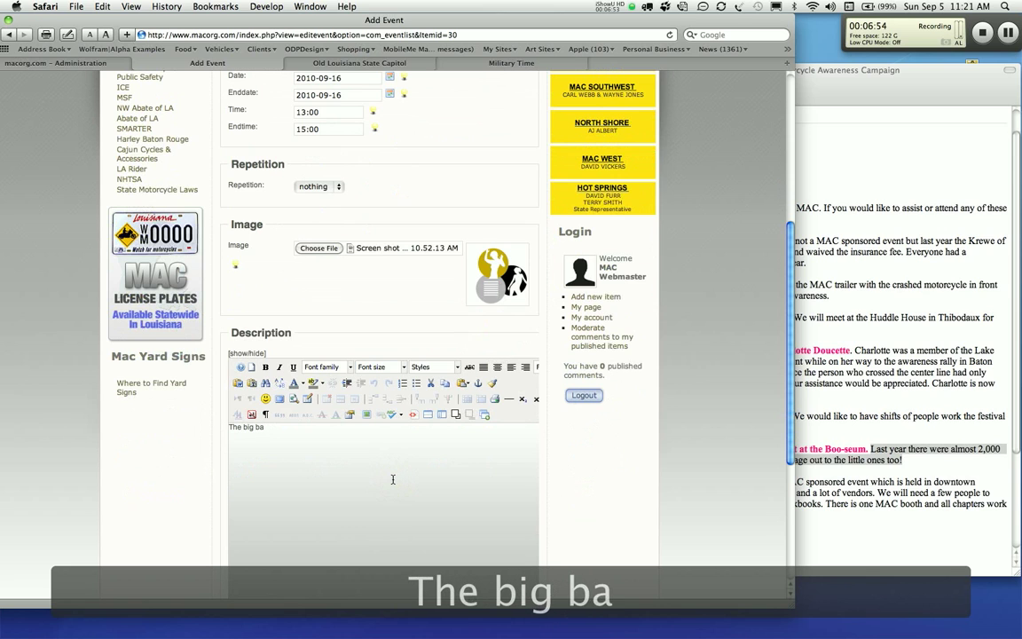
pyautogui.press('BackSpace')
pyautogui.write('ike')
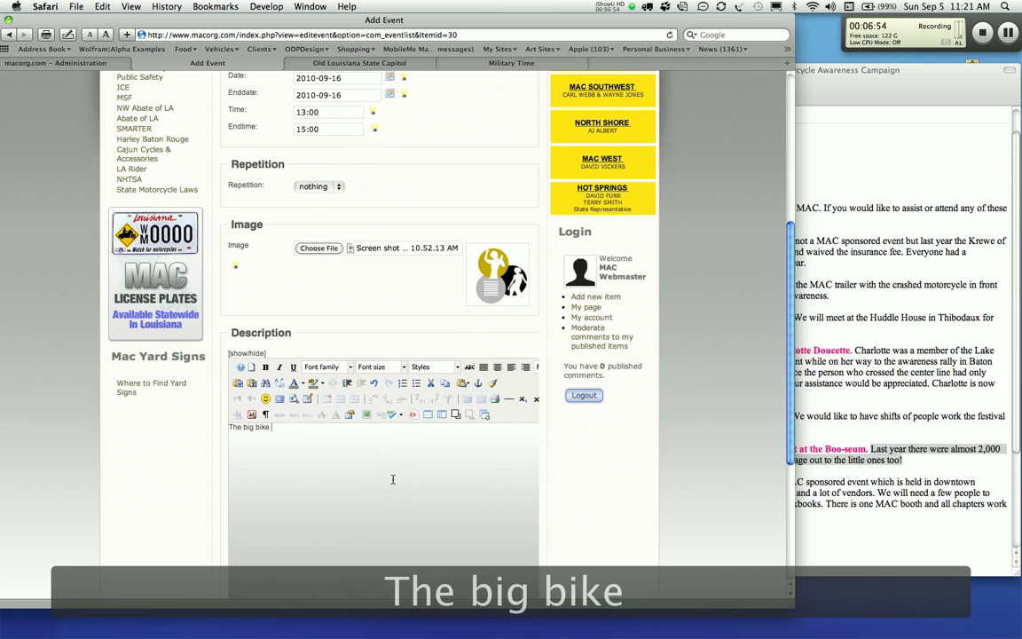
pyautogui.write(' bash at the ole')
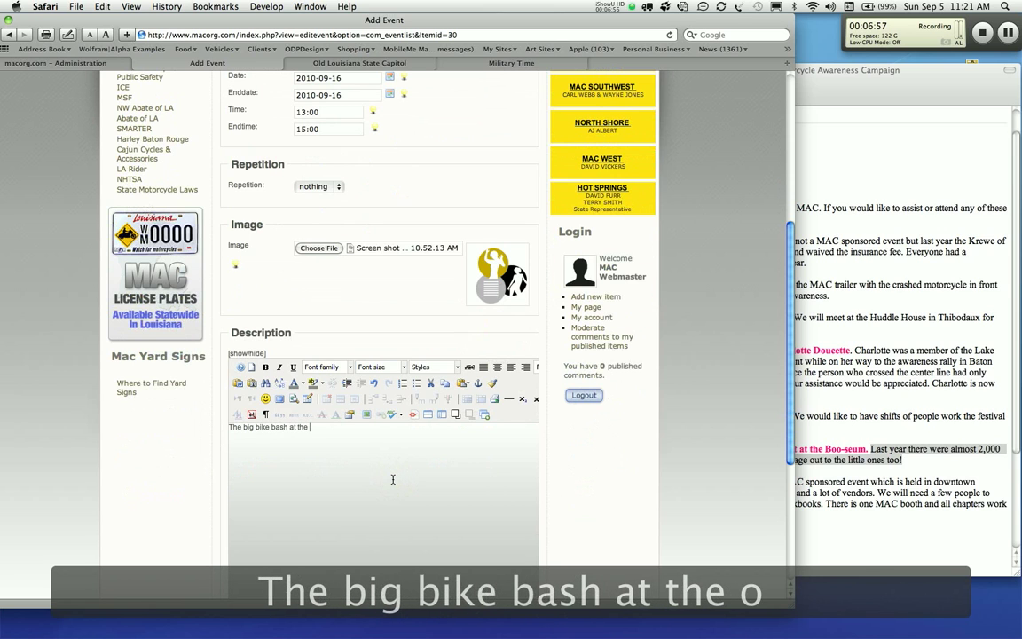
pyautogui.press('BackSpace')
pyautogui.press('BackSpace')
pyautogui.write('d s')
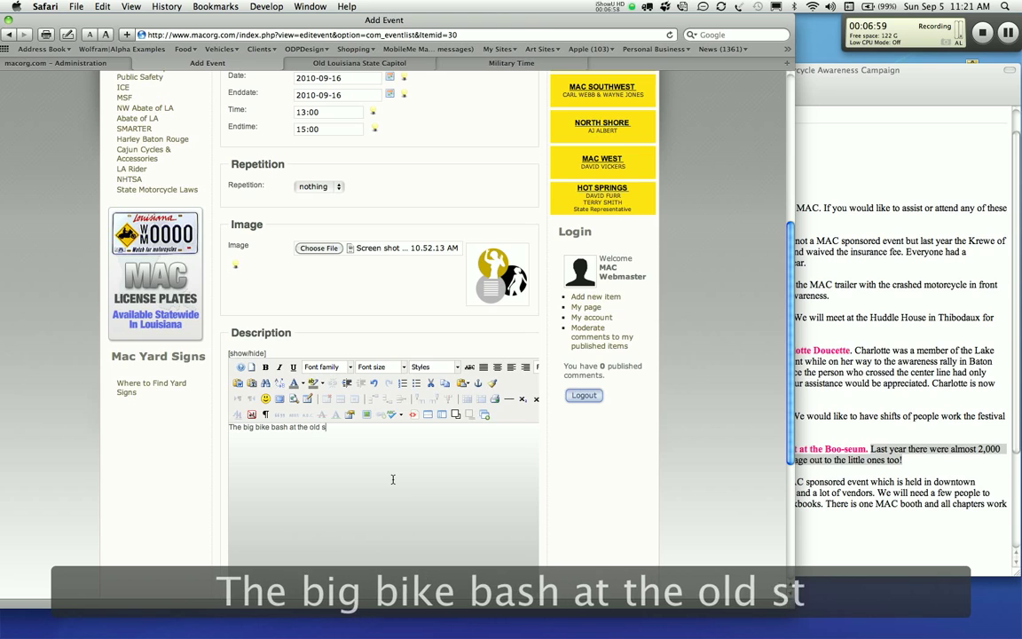
pyautogui.write('tate Captia')
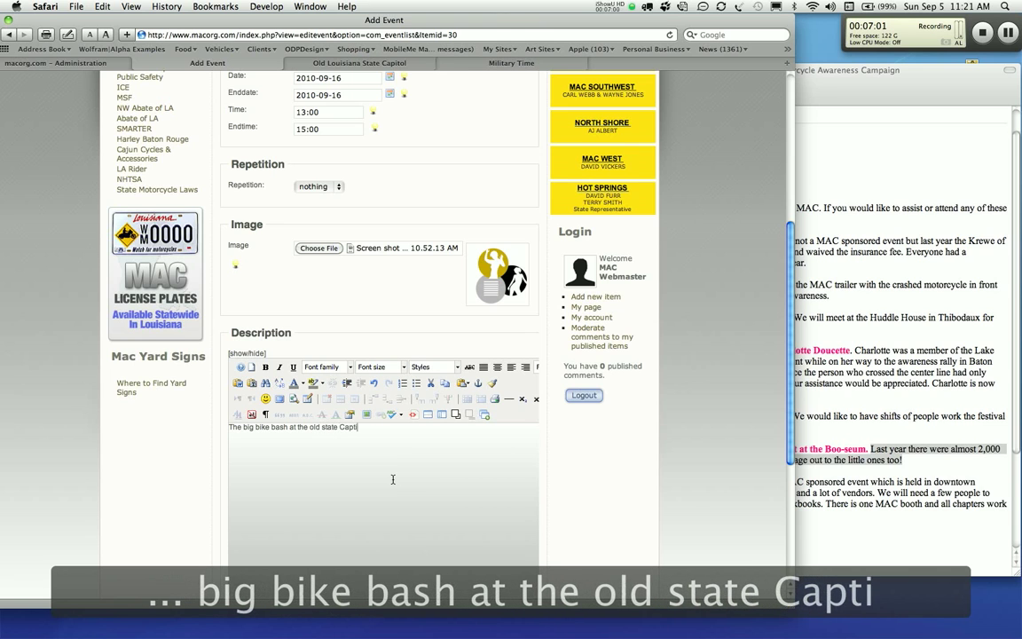
pyautogui.press('BackSpace')
pyautogui.press('BackSpace')
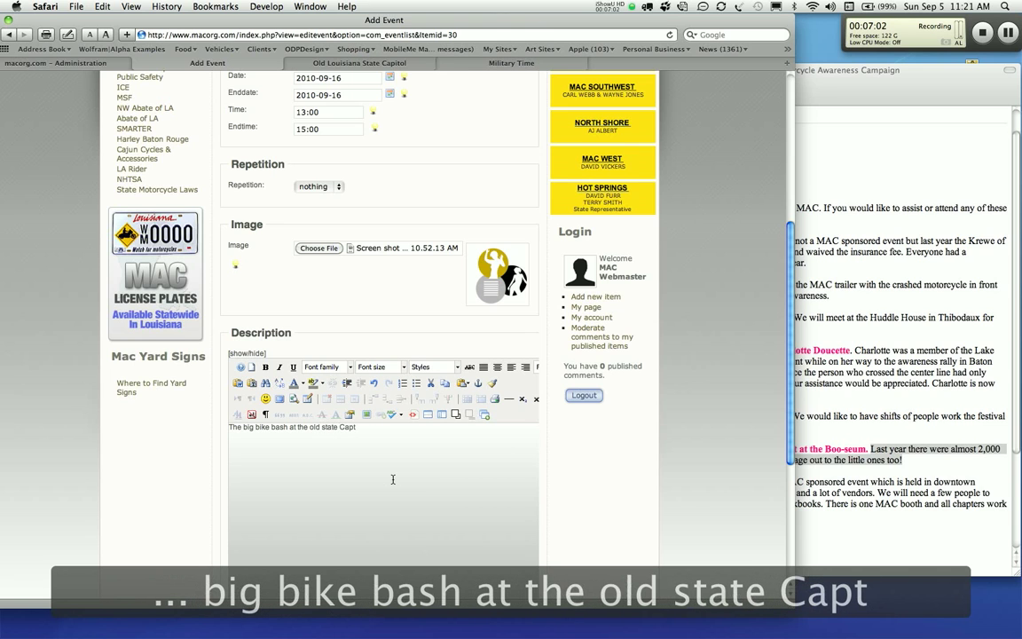
pyautogui.press('BackSpace')
pyautogui.write('itol')
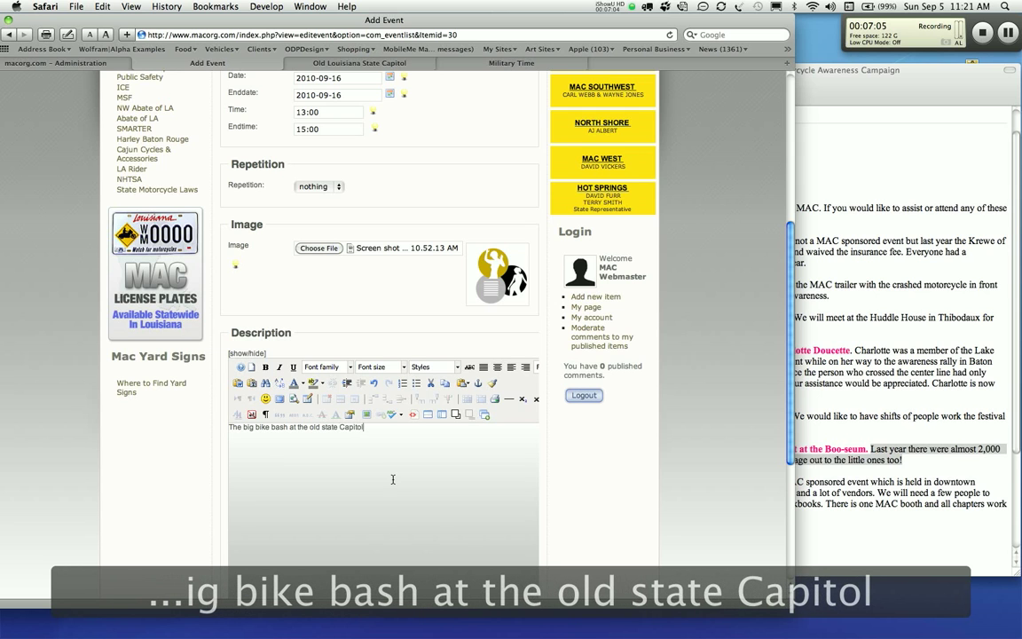
# - Save the completed event
pyautogui.scroll(-3, 588, 444)
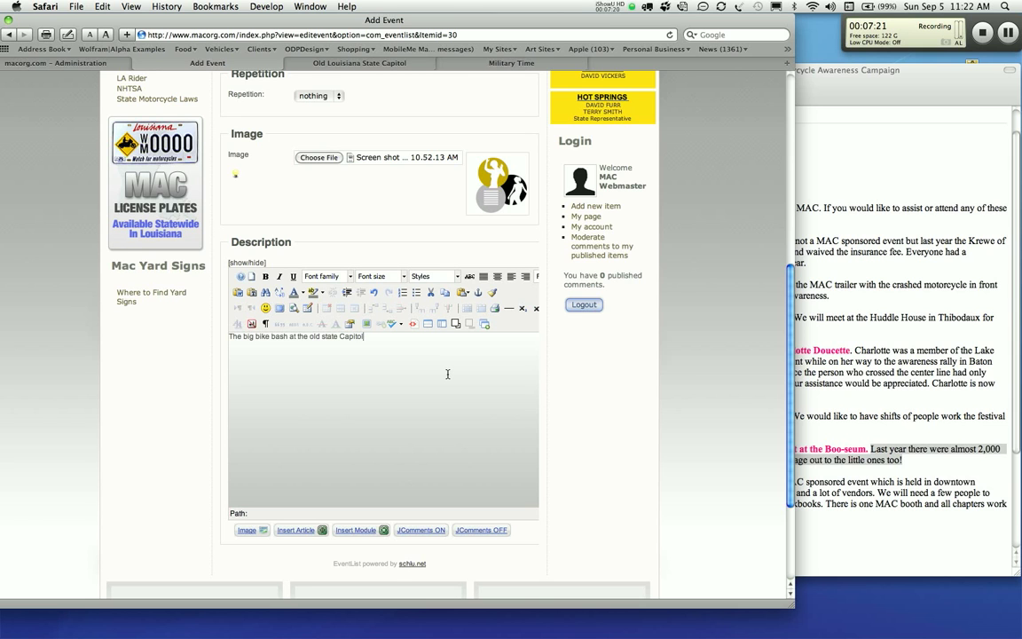
pyautogui.scroll(10, 448, 374)
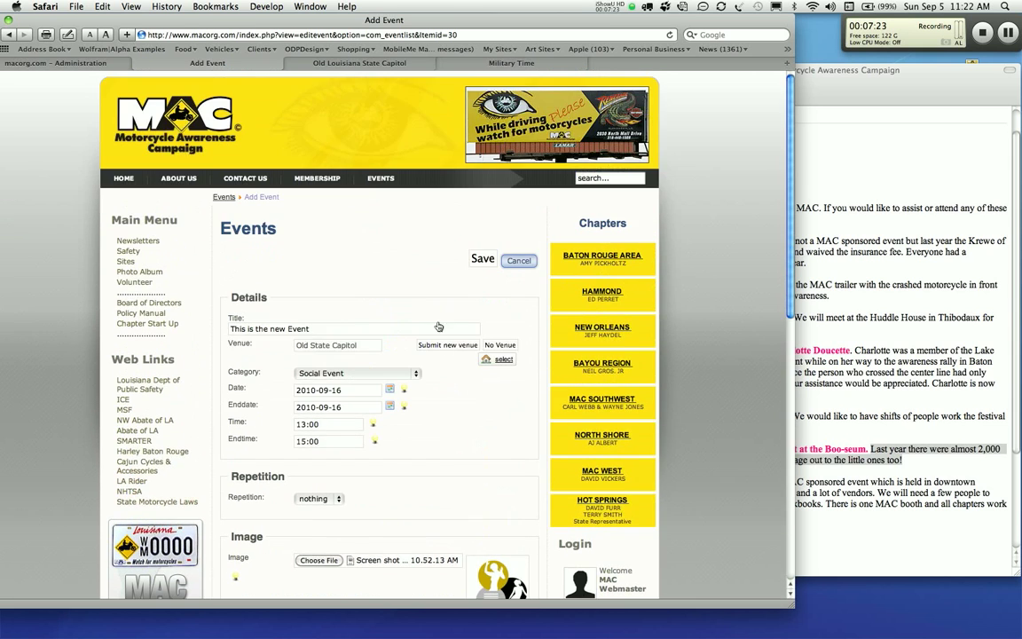
pyautogui.click(481, 259)
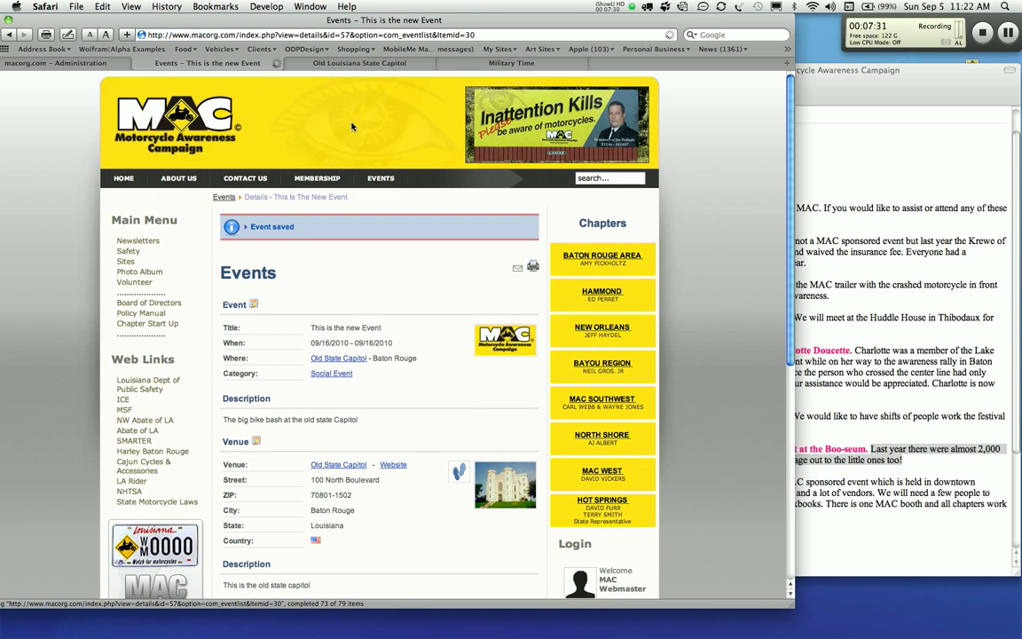
# - Return to the Events list and open the details of "This is the new Event" from there
pyautogui.click(225, 197)
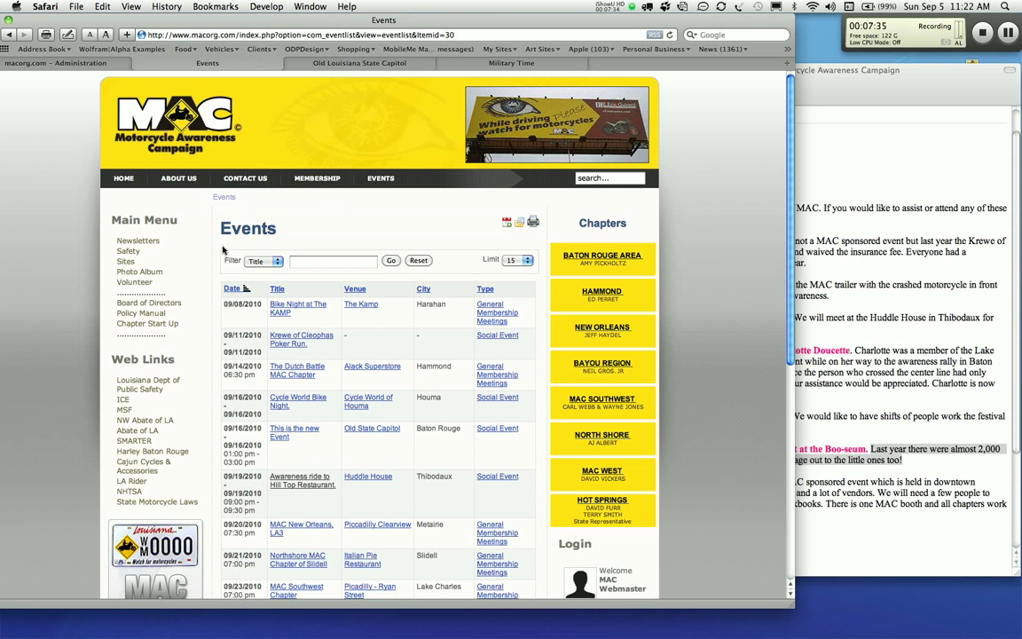
pyautogui.scroll(-2, 271, 311)
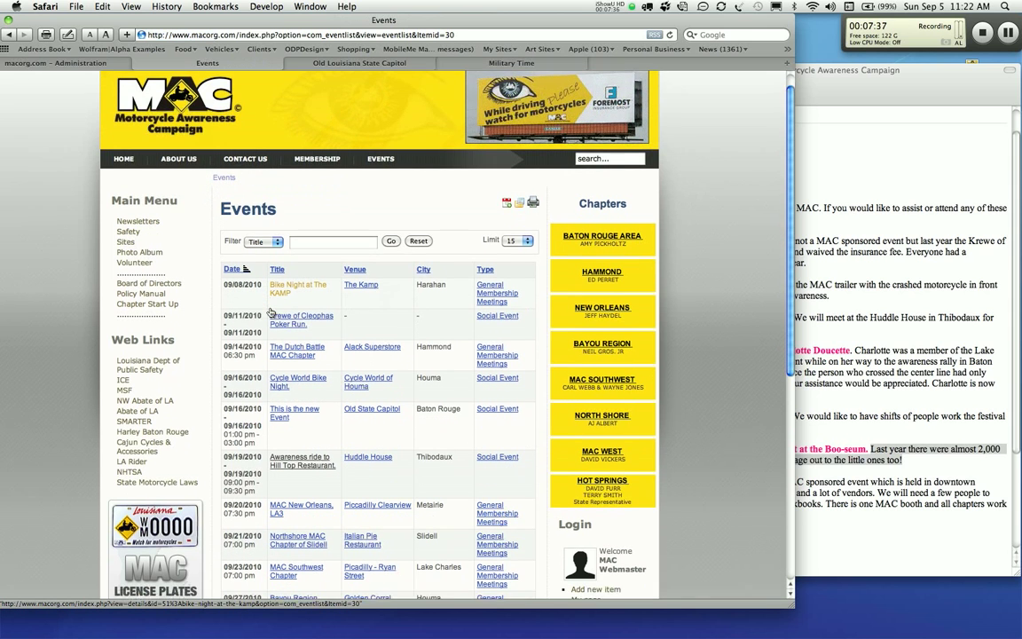
pyautogui.scroll(-3, 271, 312)
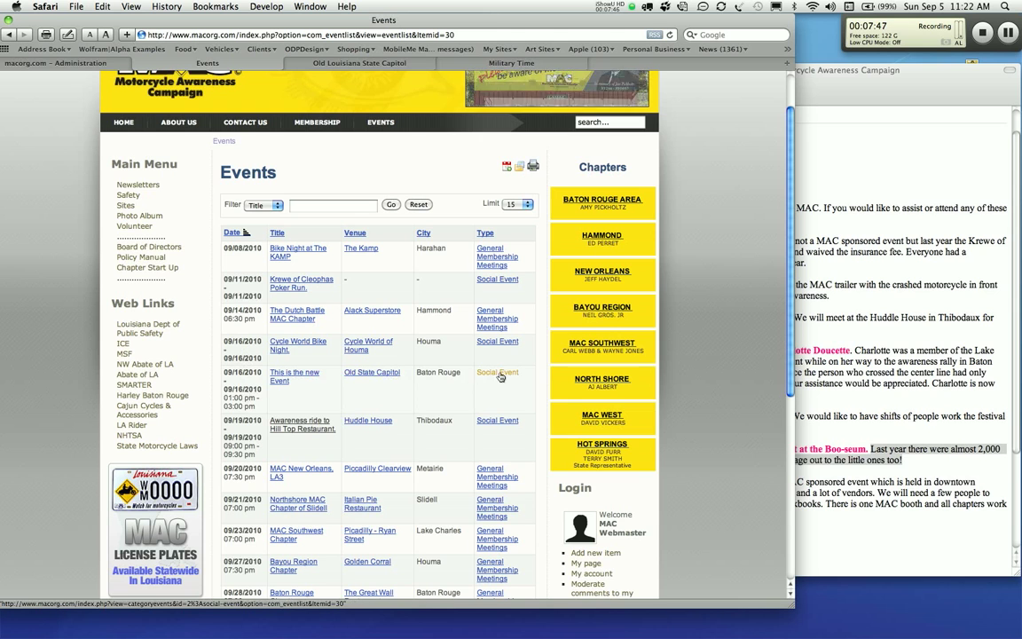
pyautogui.click(278, 378)
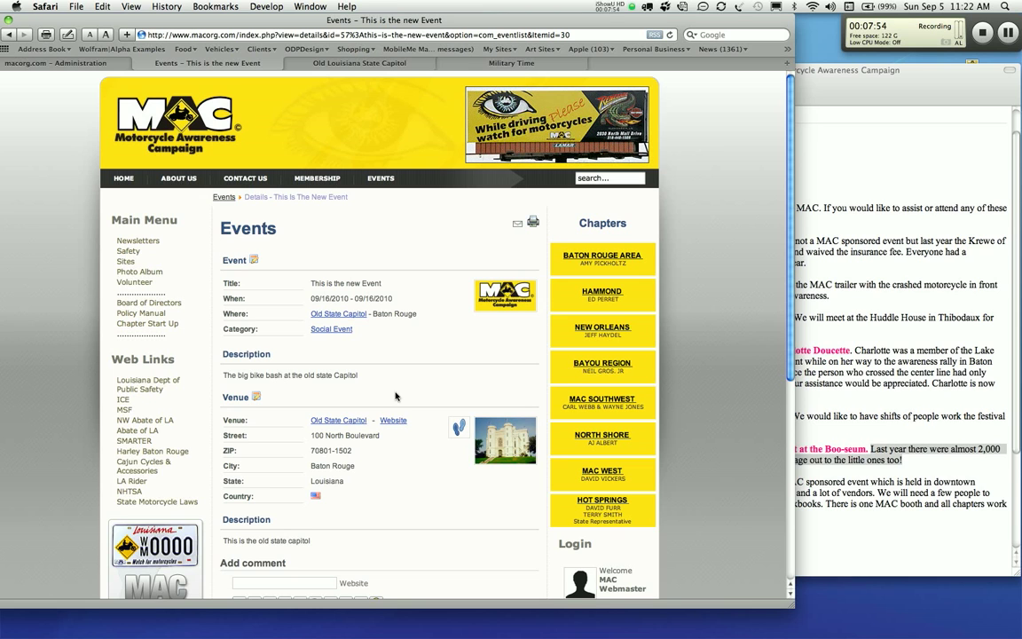
pyautogui.scroll(-2, 440, 292)
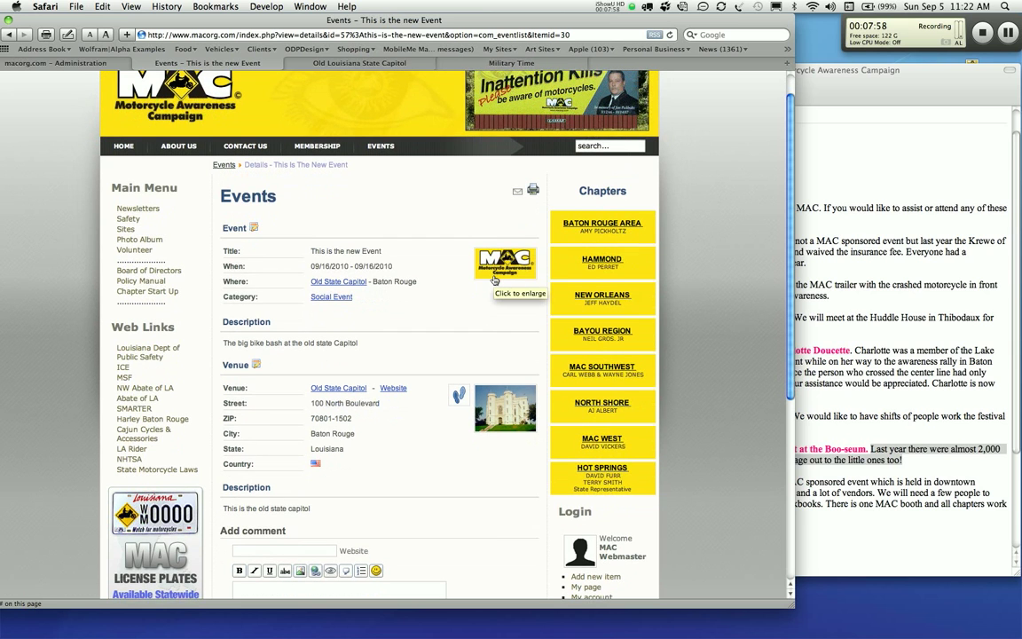
# - Check the Old State Capitol marker on the venue's map, and look over the comment form beneath the event details
pyautogui.click(461, 396)
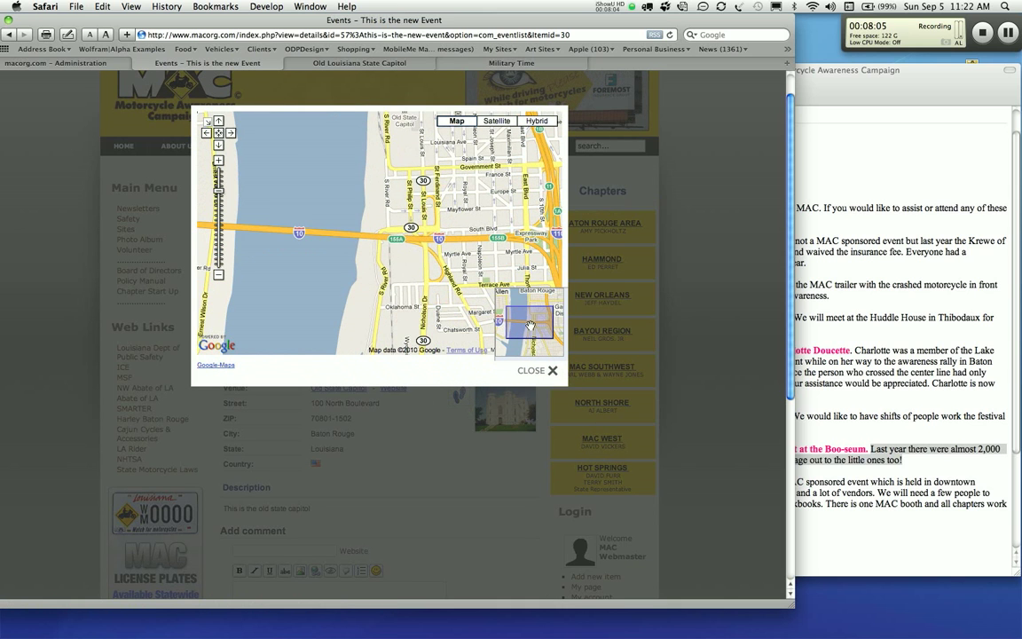
pyautogui.moveTo(526, 326); pyautogui.dragTo(533, 303)
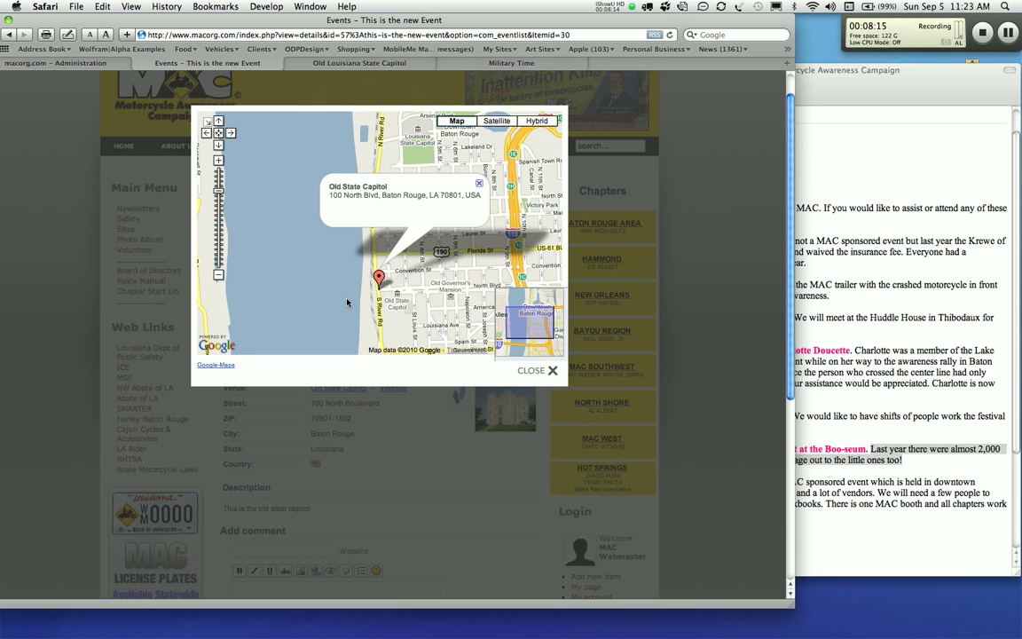
pyautogui.click(531, 371)
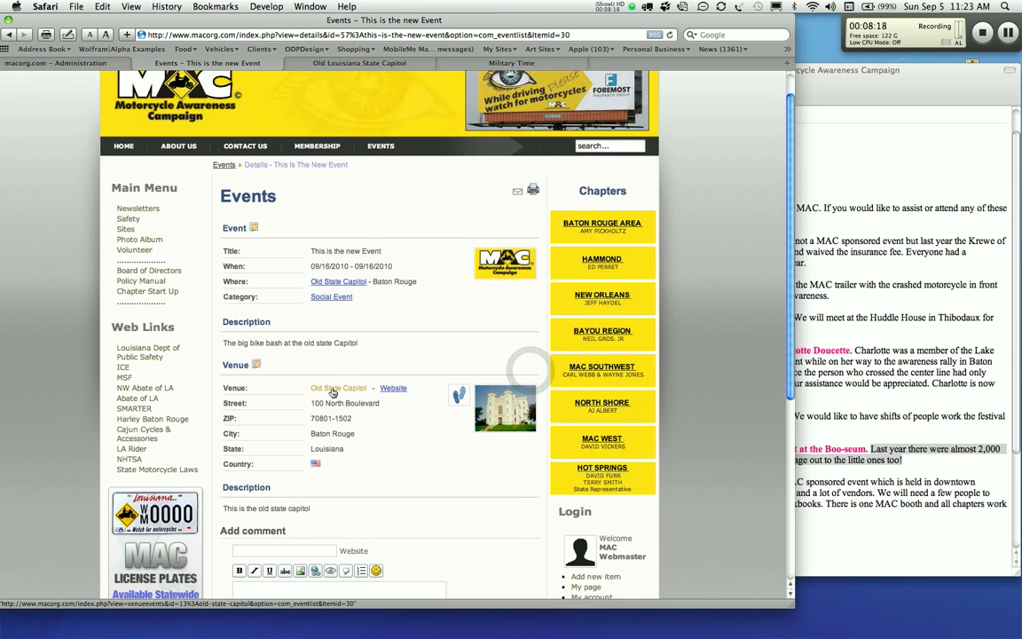
pyautogui.scroll(-3, 333, 394)
pyautogui.scroll(-2, 332, 393)
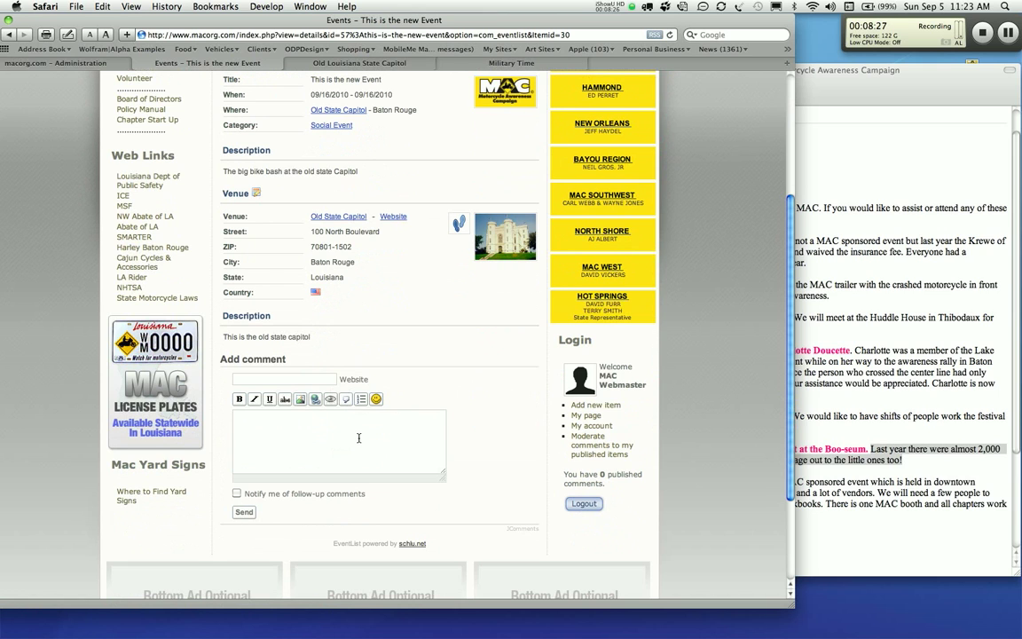
pyautogui.scroll(4, 358, 438)
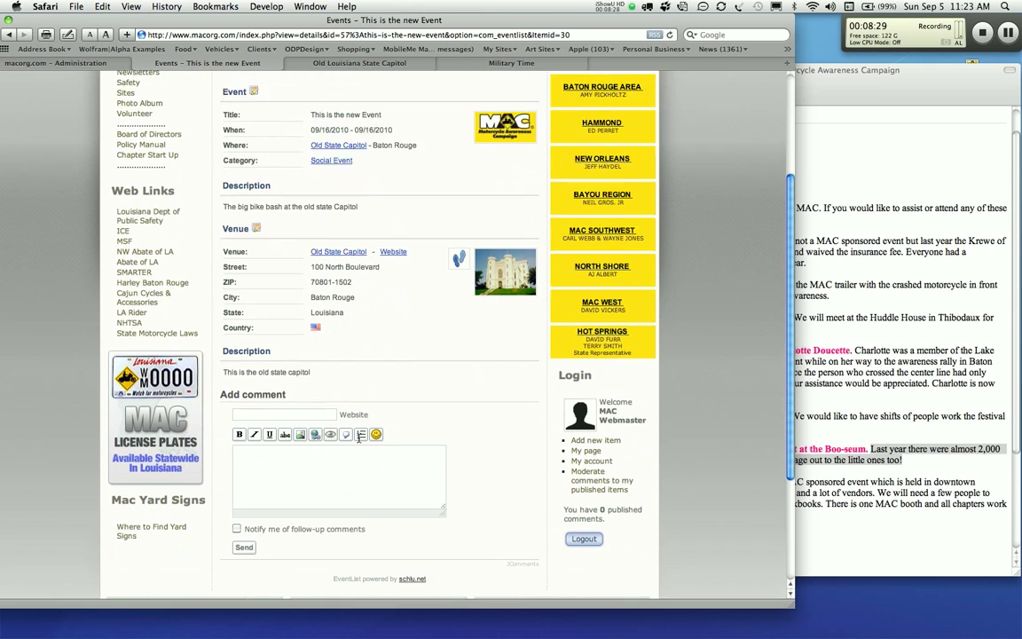